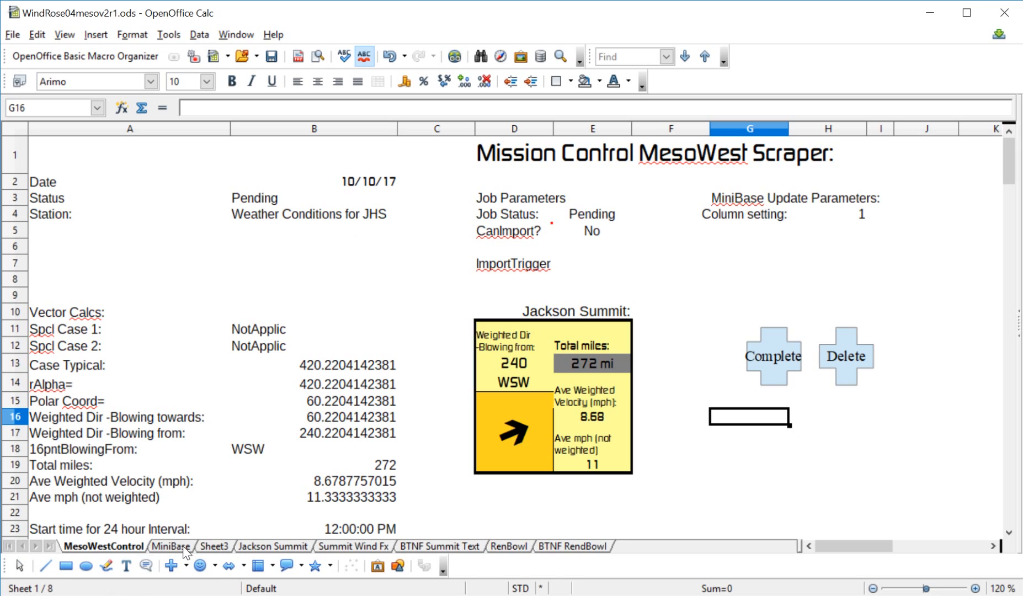
Examine column B of the MesoWestControl sheet and the date and status cells across the MiniBase sheet's columns
click(351, 128)
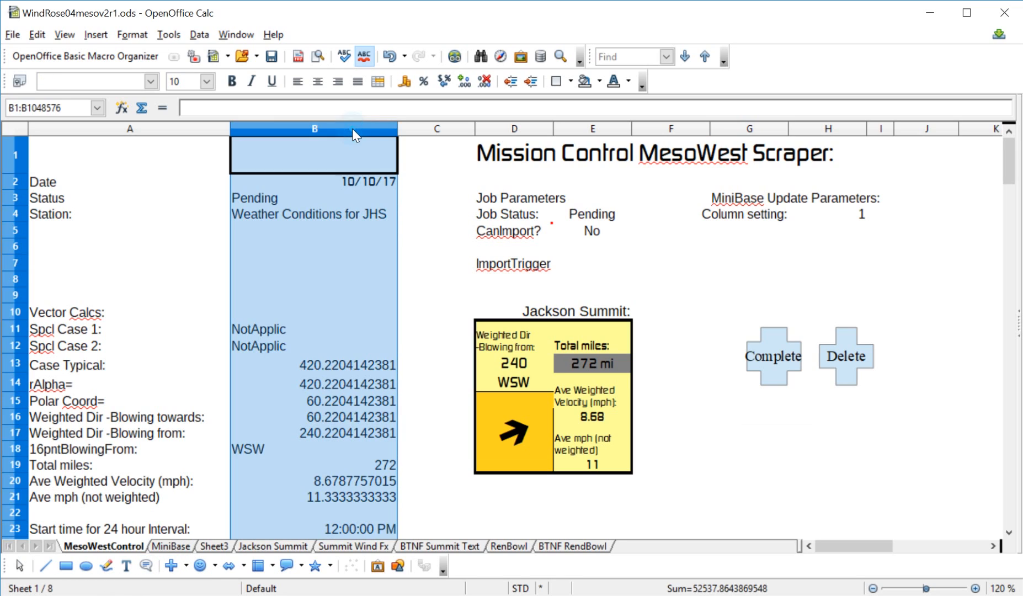
click(166, 545)
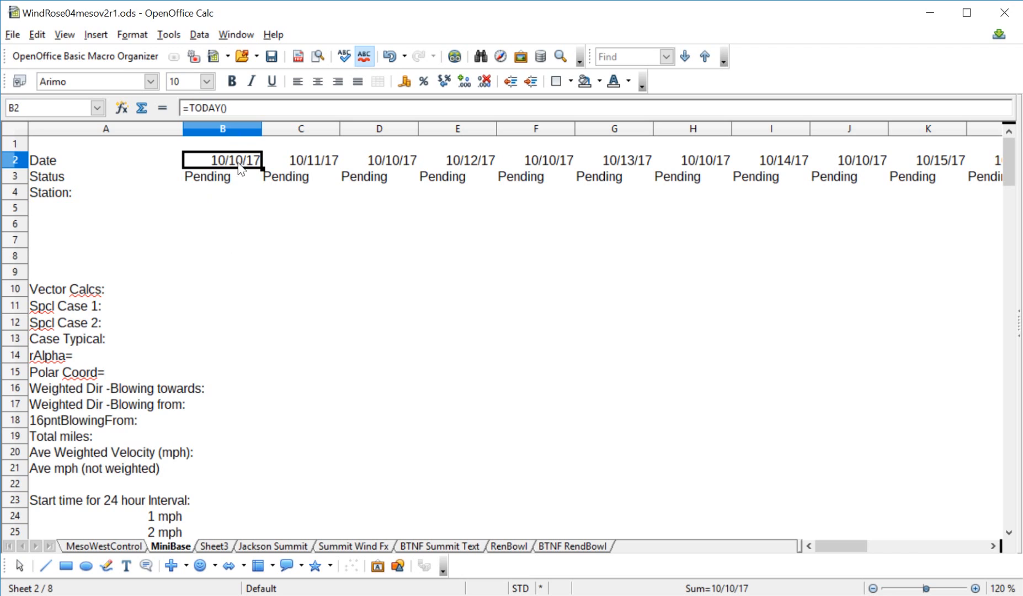
click(312, 130)
click(386, 128)
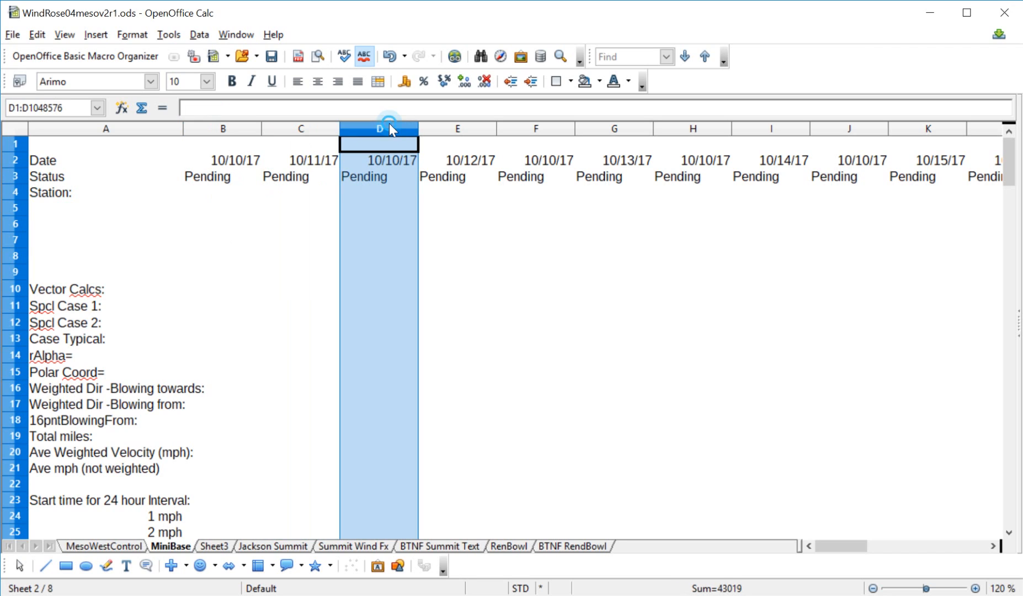
click(469, 129)
click(543, 129)
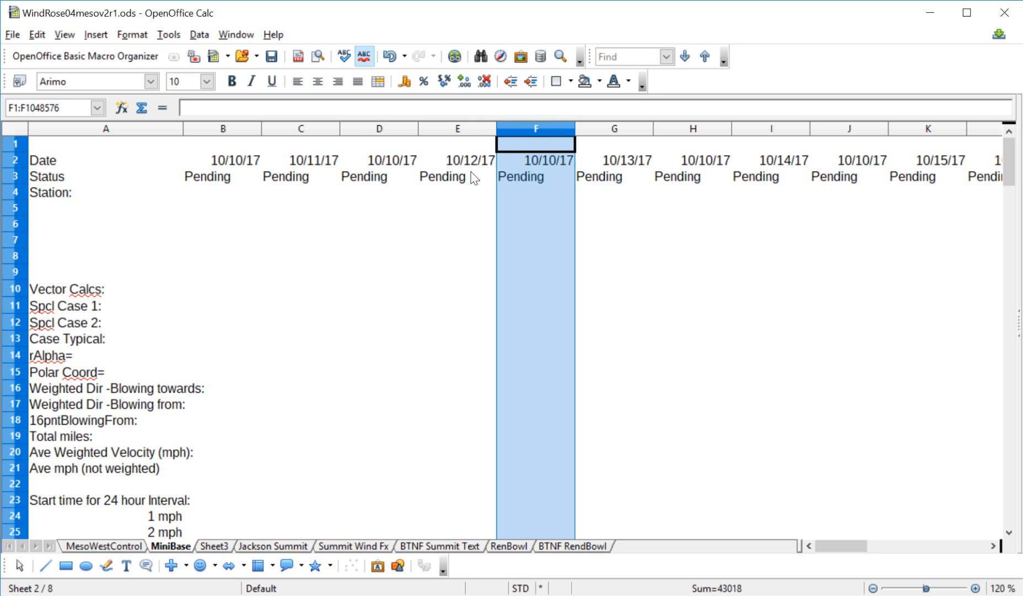
click(230, 130)
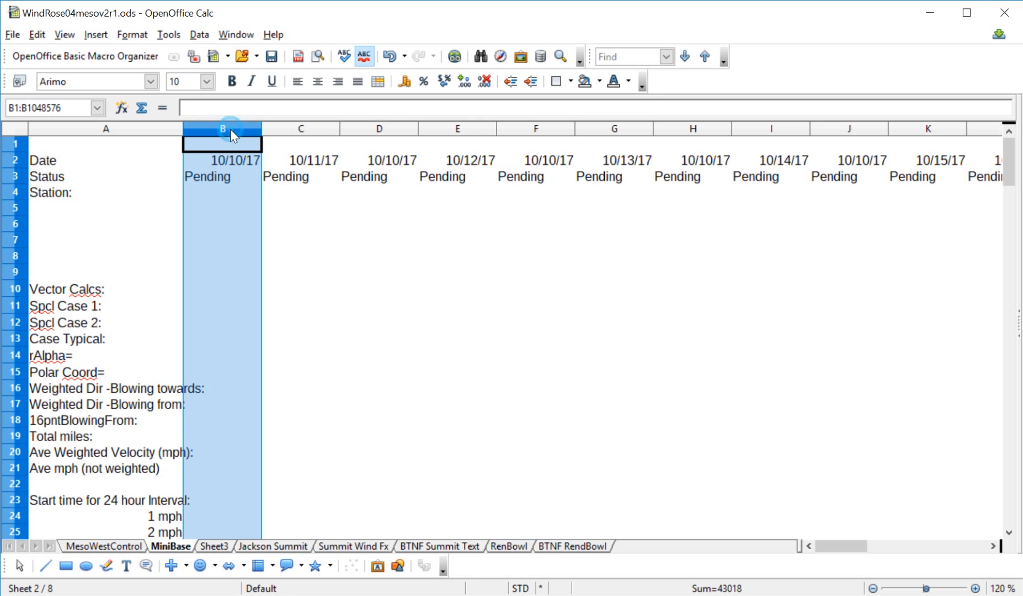
click(239, 159)
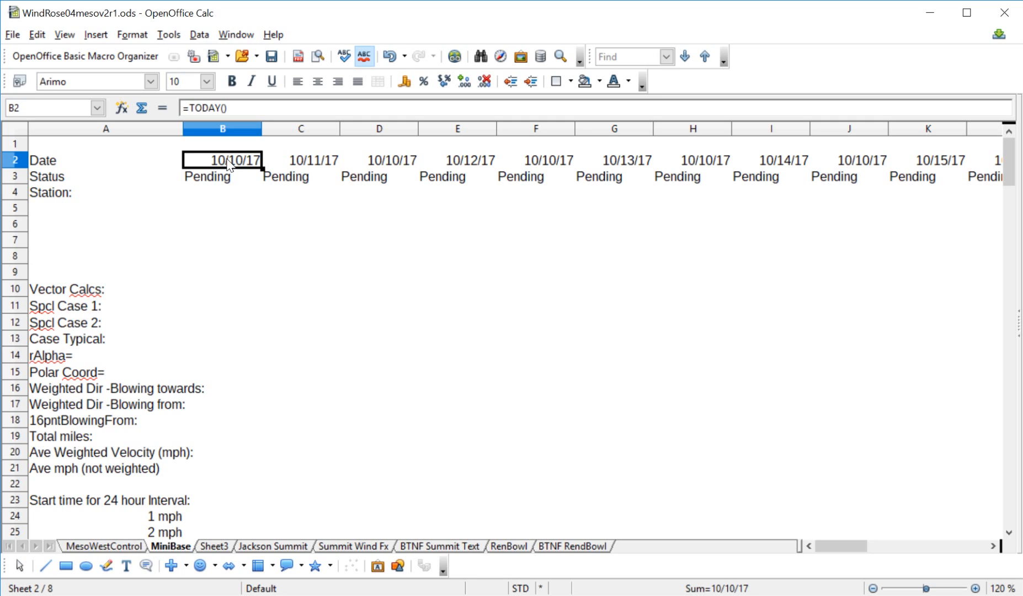
click(234, 182)
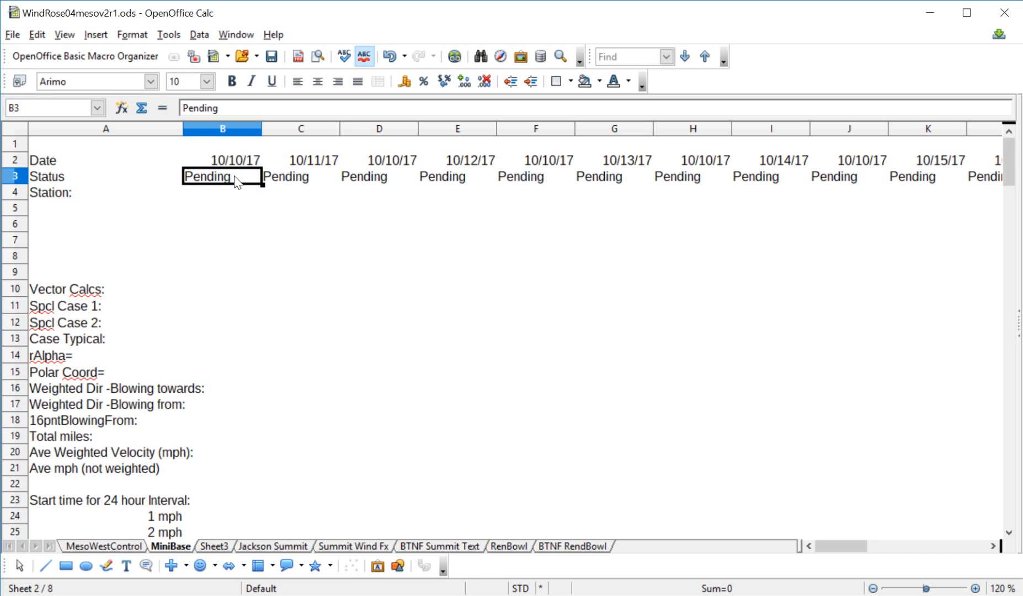
click(149, 130)
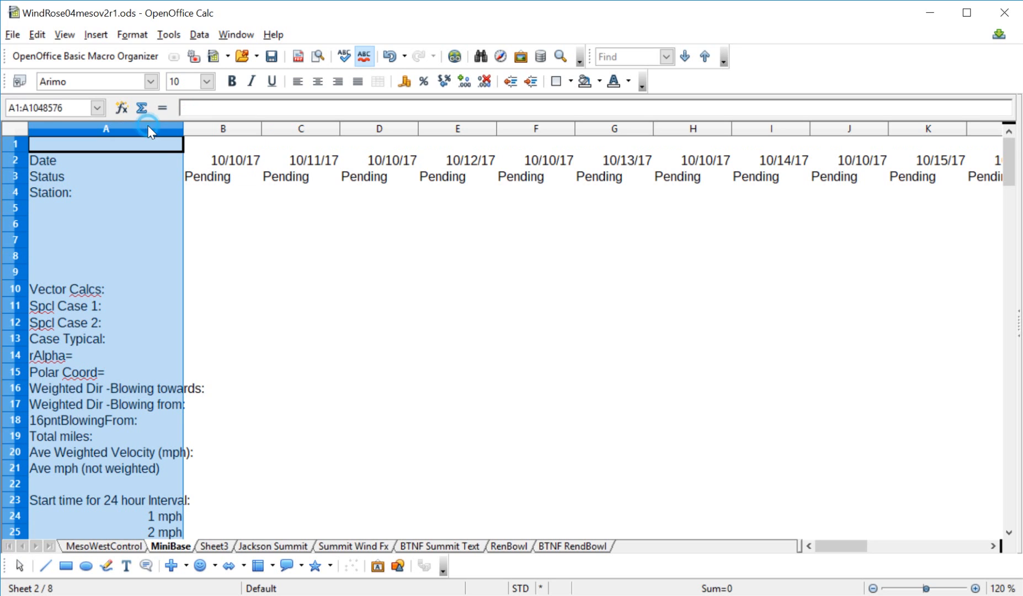
On MesoWestControl, enter in G15:G17 "1. Is there a Column available?", "2. Is the time of day correct to Scrape?" and "3. Has the data been scraped already?"
click(138, 546)
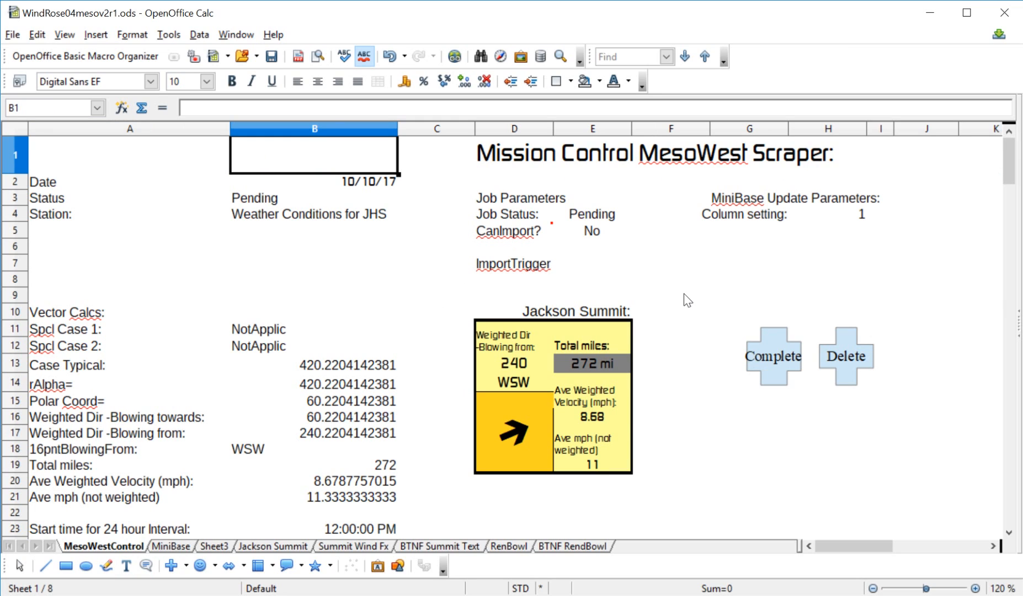
click(715, 406)
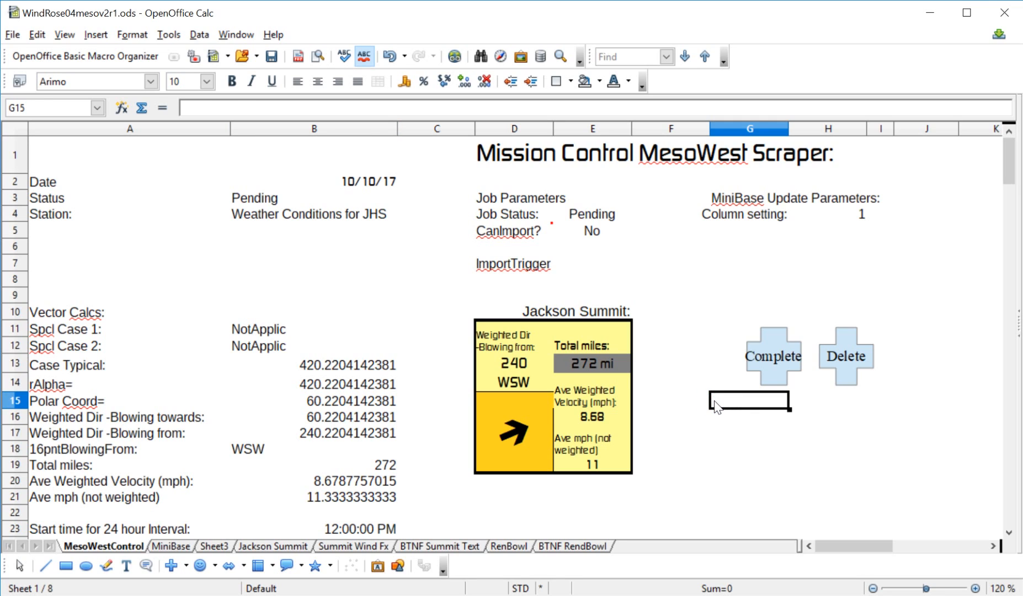
text(1. Is there a Column available? 2. Is the time of day correct to Scrape? 3. Has the data been scraped already?)
click(730, 402)
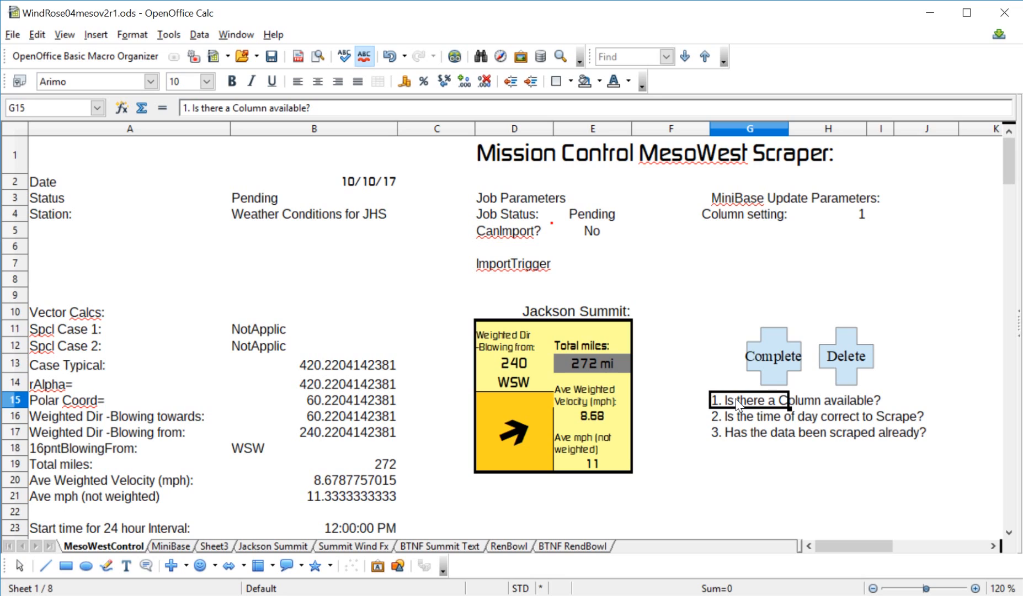
Copy the final MATCH part of the Column setting formula into cell H7 as =MATCH($B$2;$MiniBase.$B$2:$LQ$2) and review it
click(740, 218)
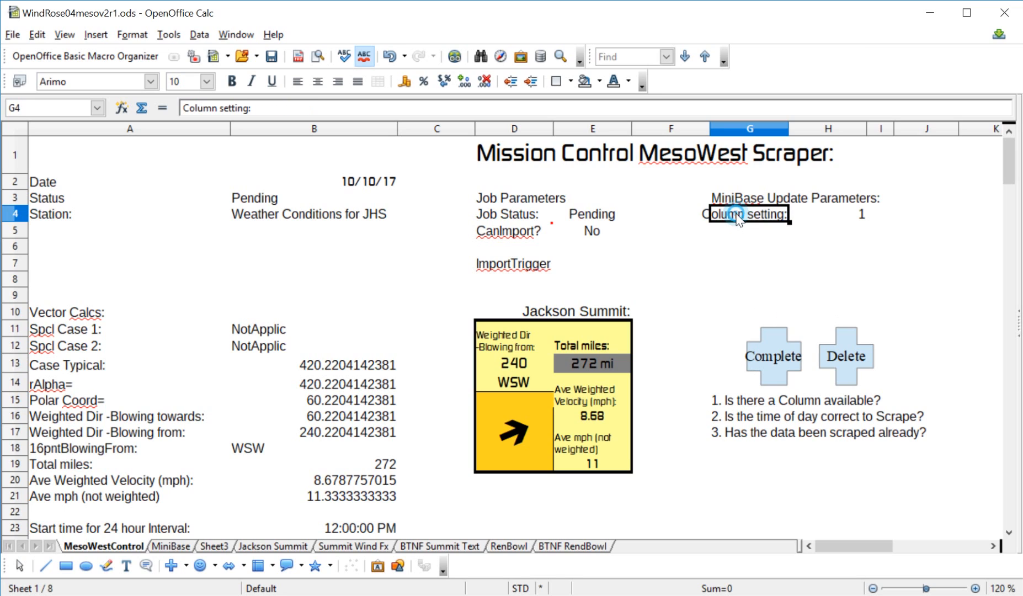
click(817, 224)
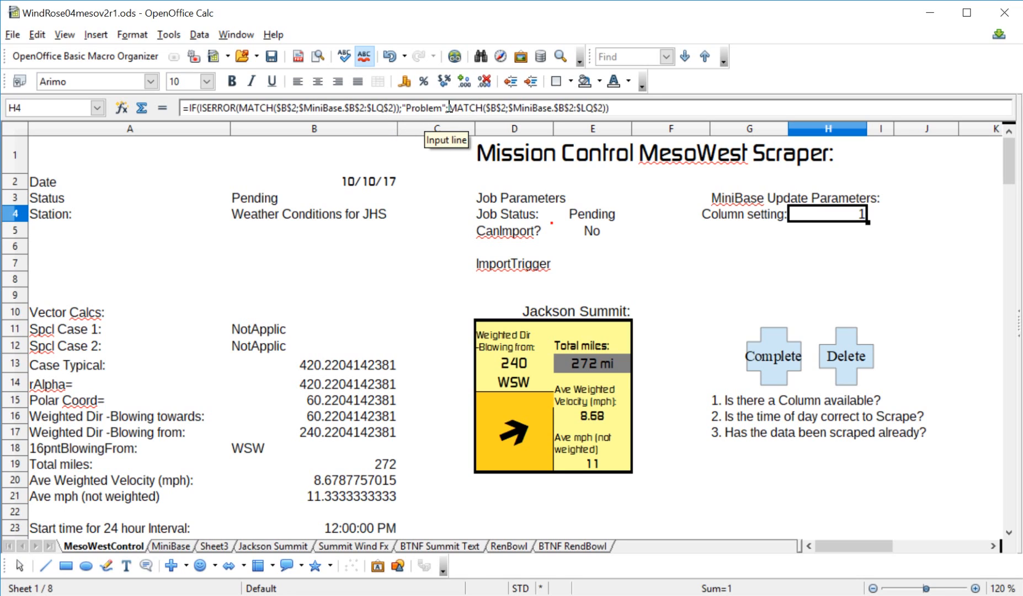
drag(448, 108, 606, 107)
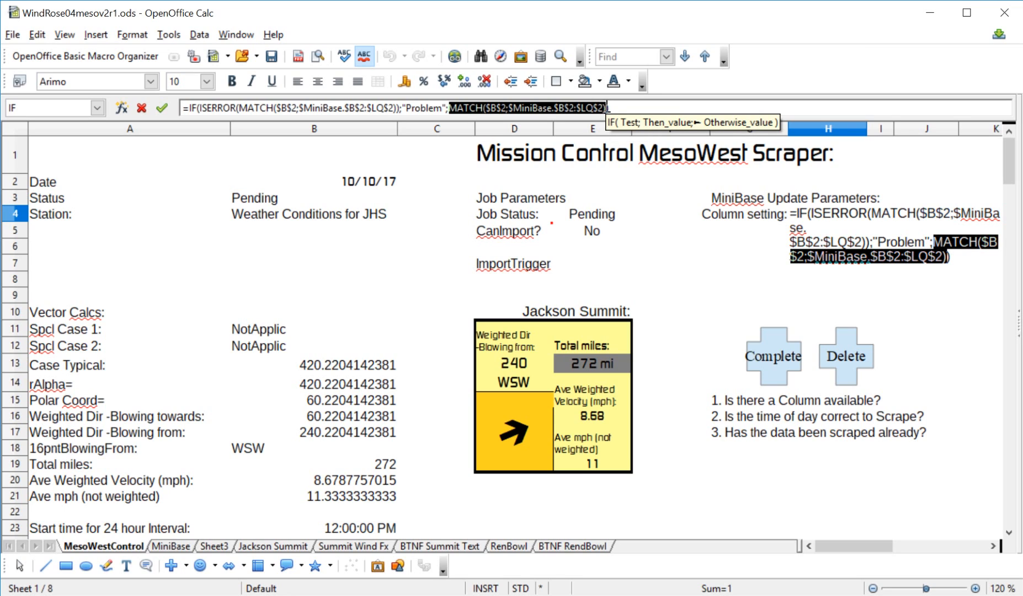
key(Return)
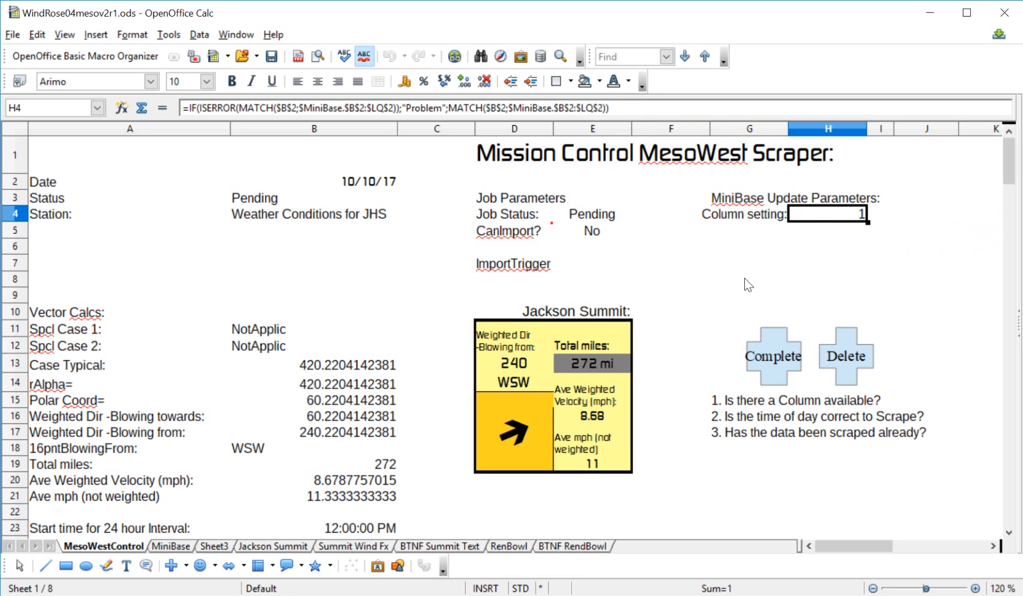
click(800, 263)
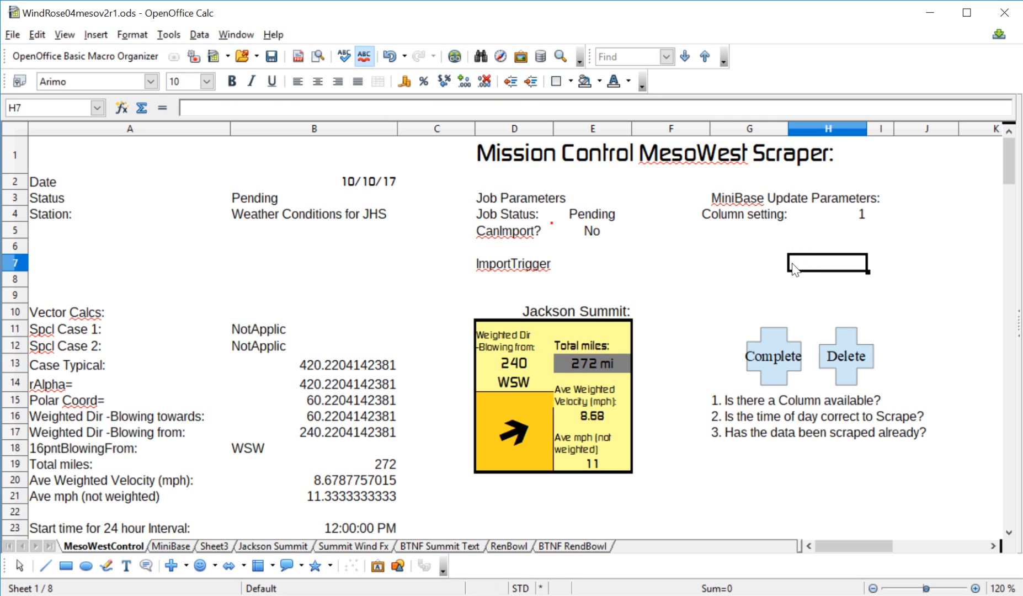
double_click(793, 267)
text(=MATCH($B$2;$MiniBase.$B$2:$LQ$2))
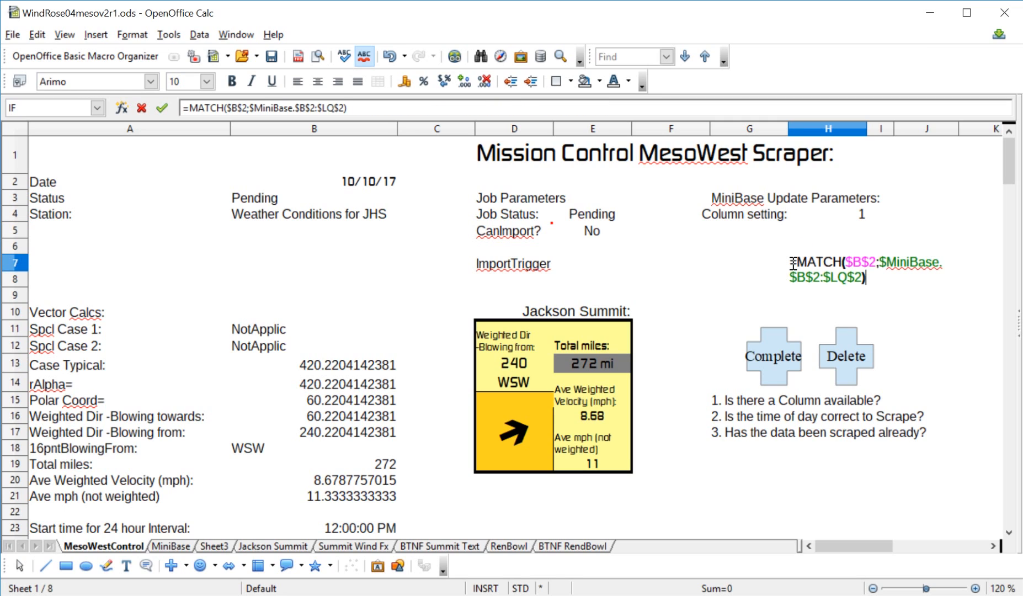
key(Return)
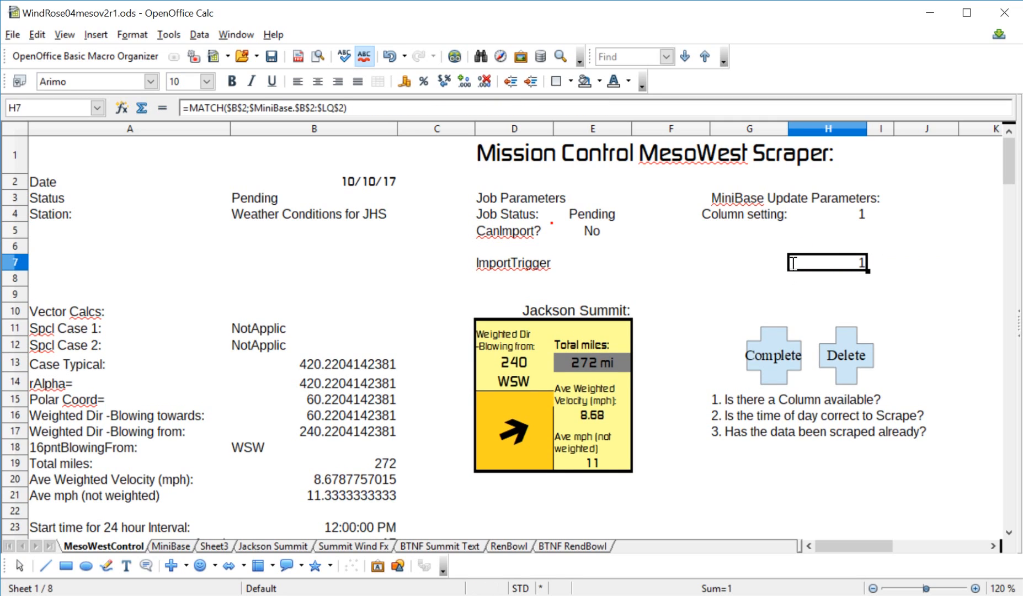
click(817, 269)
click(818, 269)
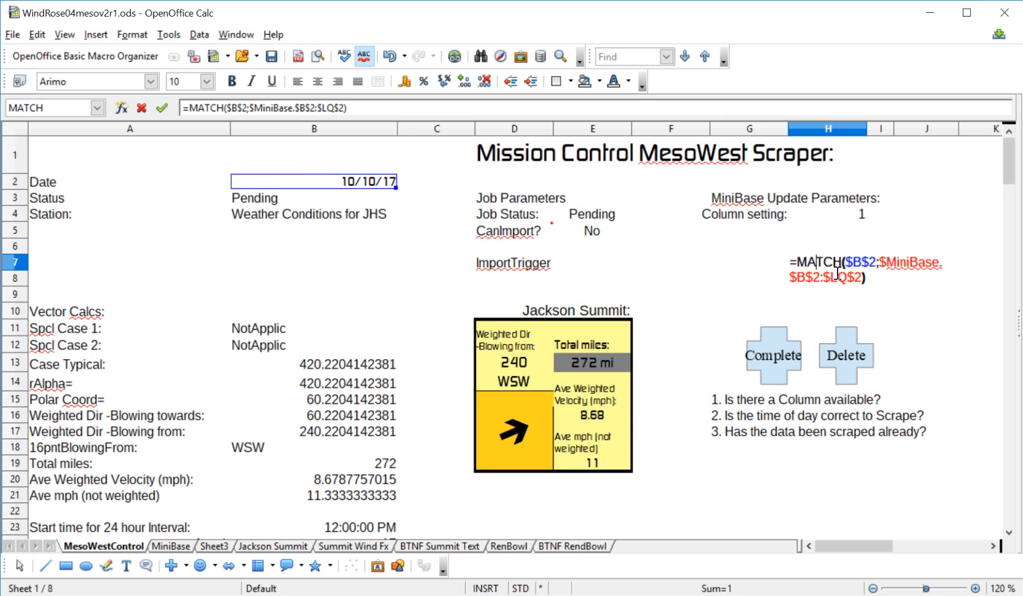
key(Escape)
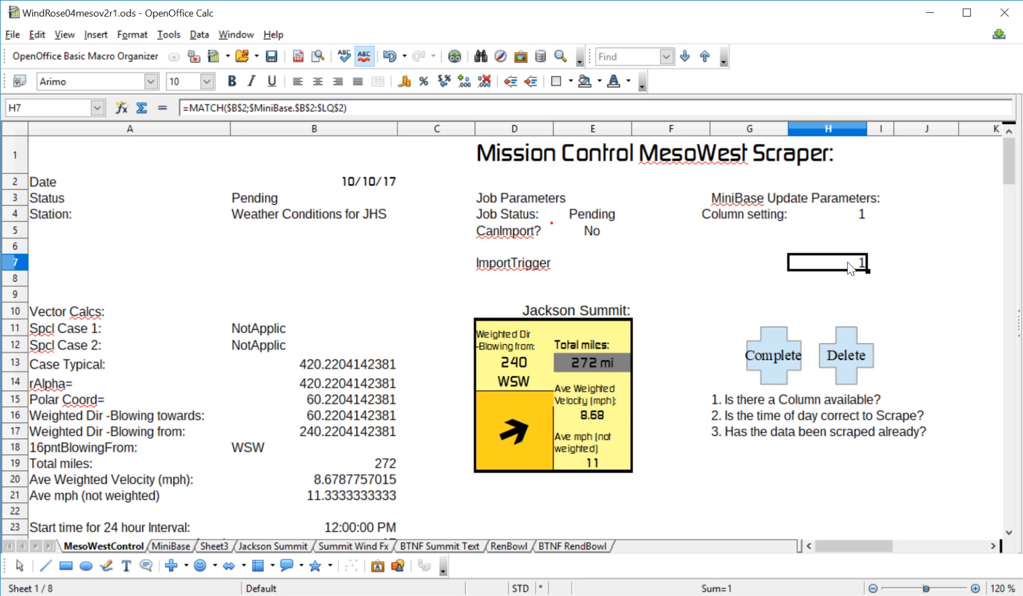
Delete the TODAY() date formula from cell B2 of the MiniBase sheet
click(169, 545)
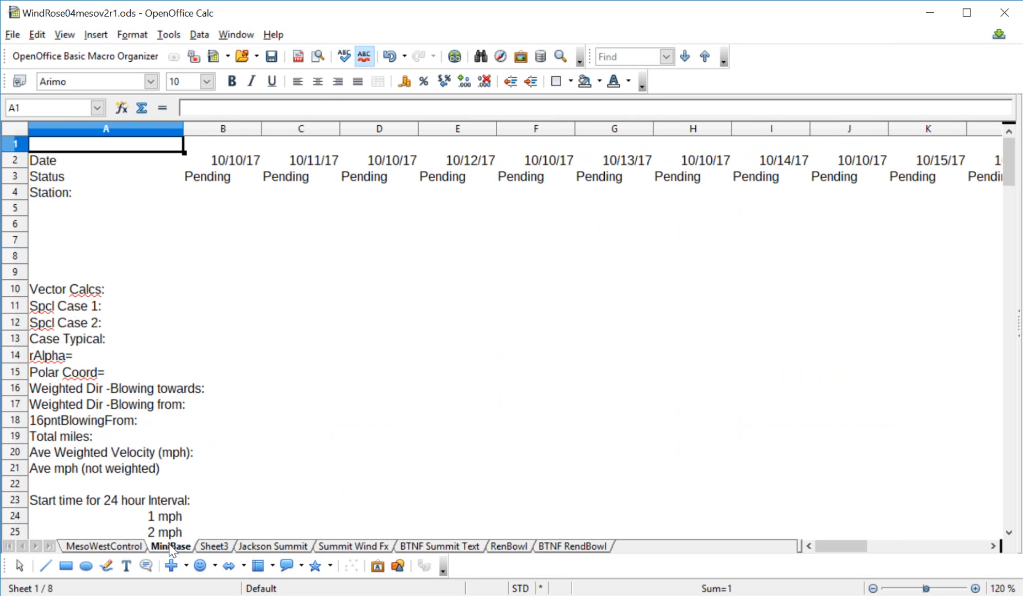
click(221, 160)
click(227, 129)
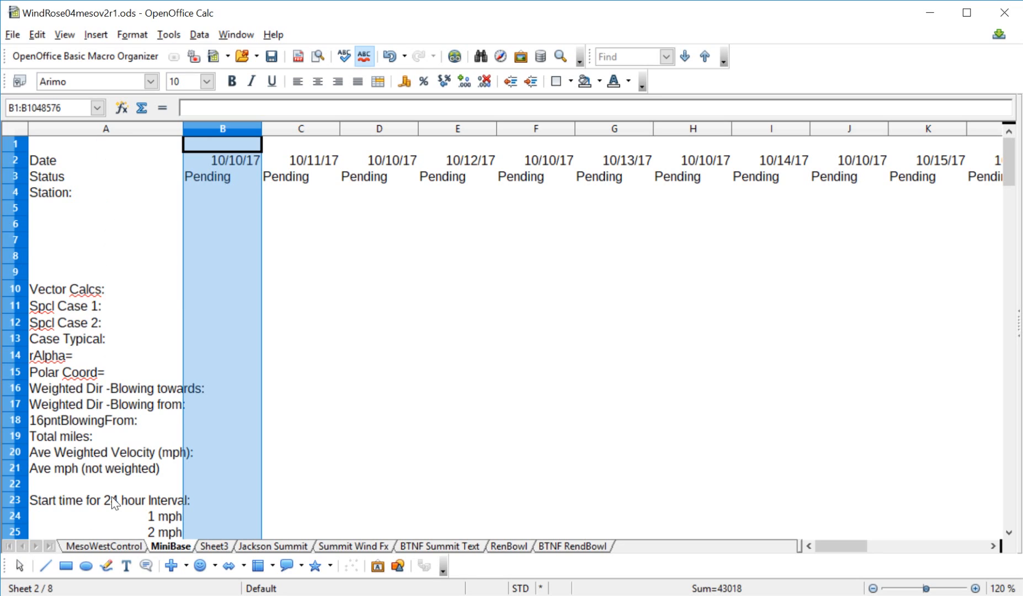
click(231, 158)
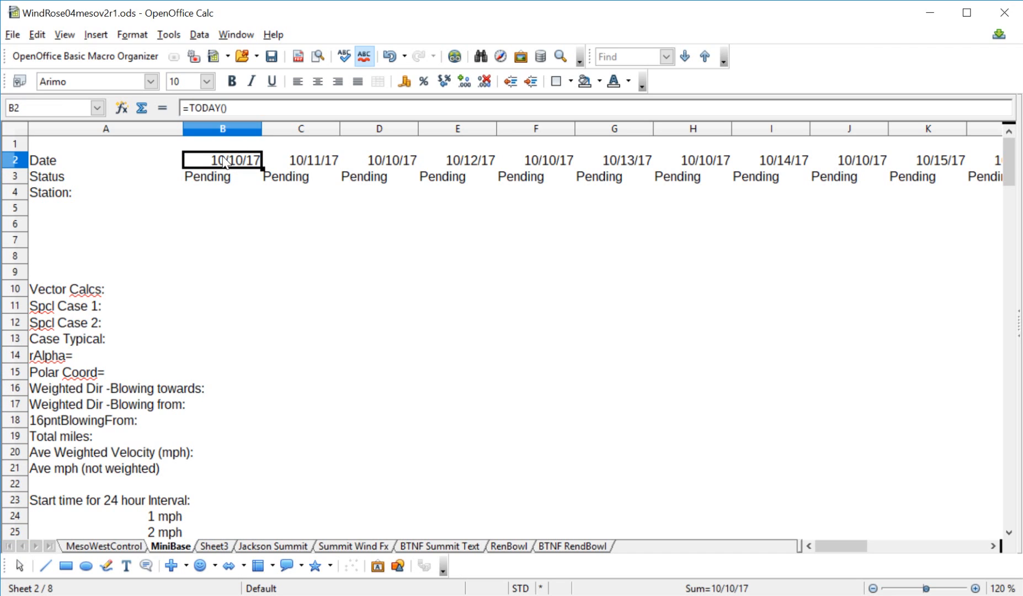
key(BackSpace)
key(Return)
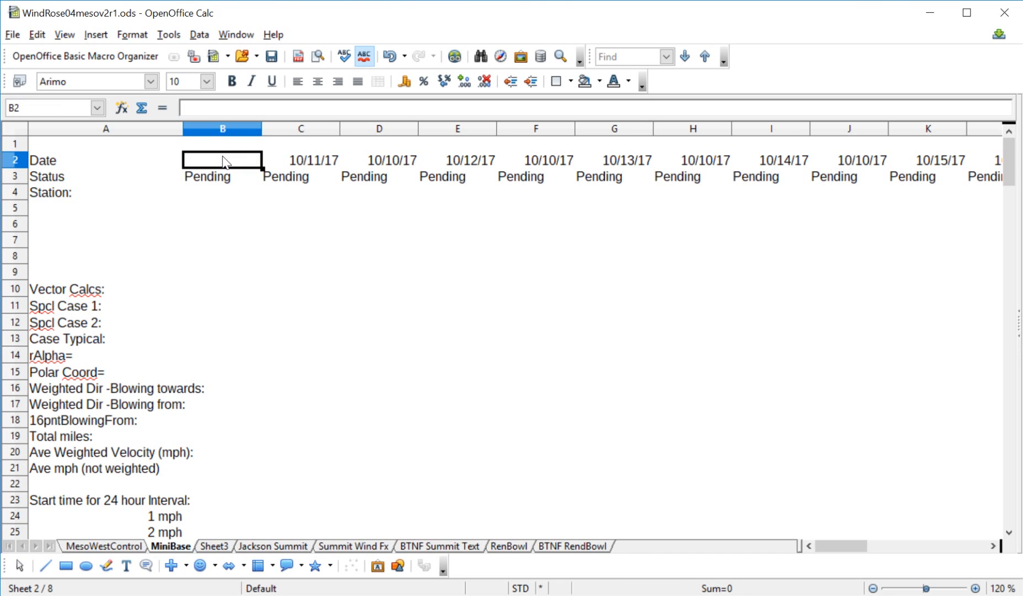
Compare the Column setting formula in H4 with the plain MATCH formula in H7 on the MesoWestControl sheet
click(93, 546)
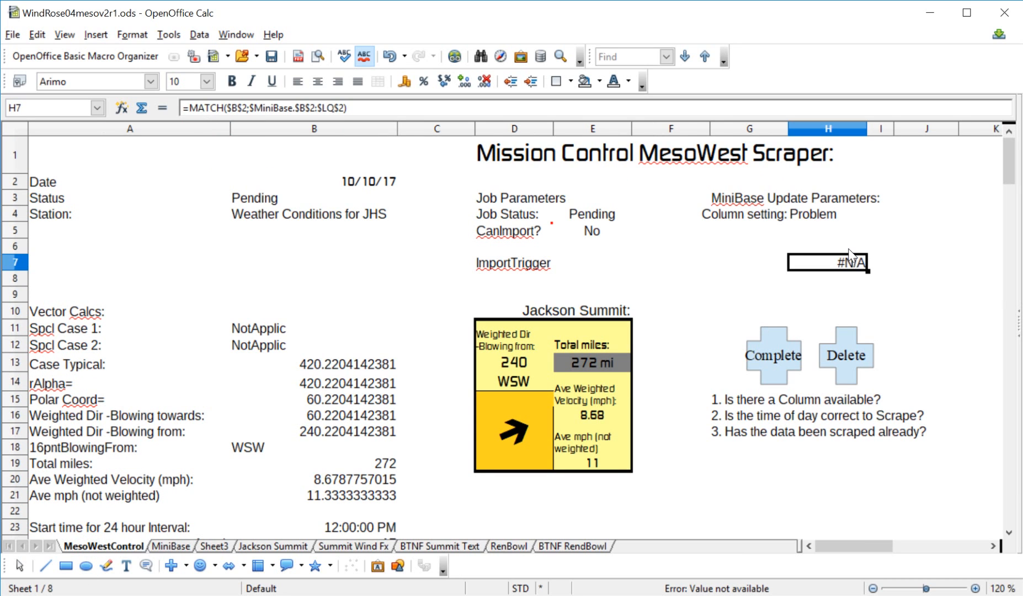
click(818, 216)
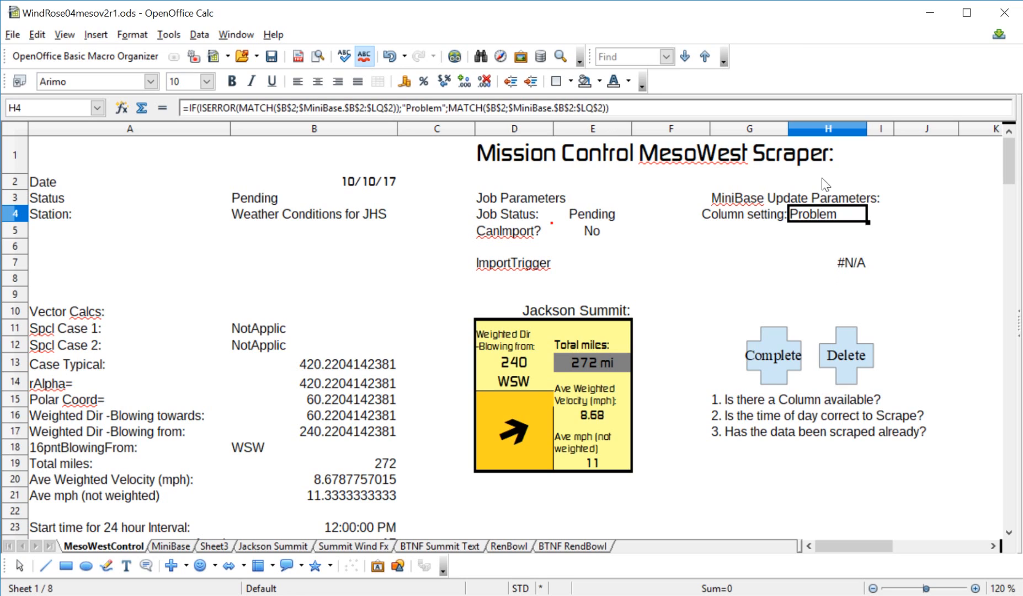
click(825, 263)
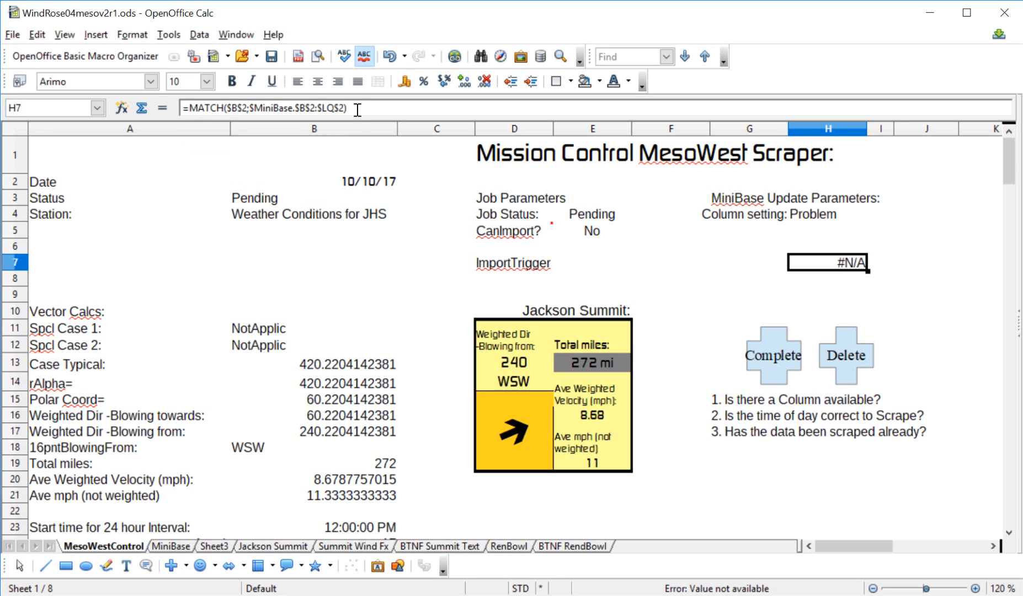
Undo the deletion of the date in cell B2 of the MiniBase sheet and return to the MesoWestControl sheet
click(168, 545)
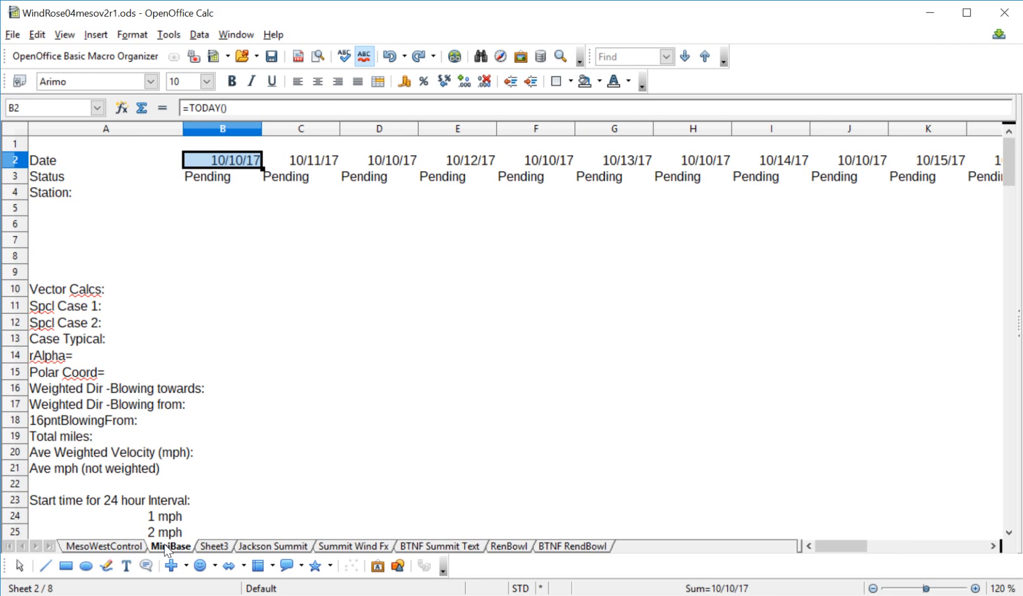
click(219, 334)
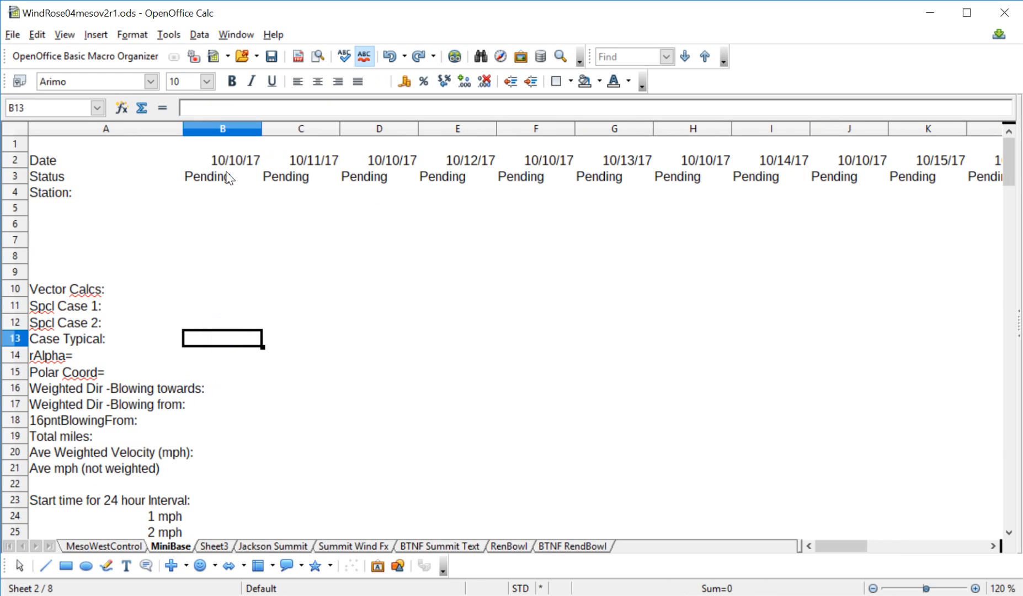
click(126, 546)
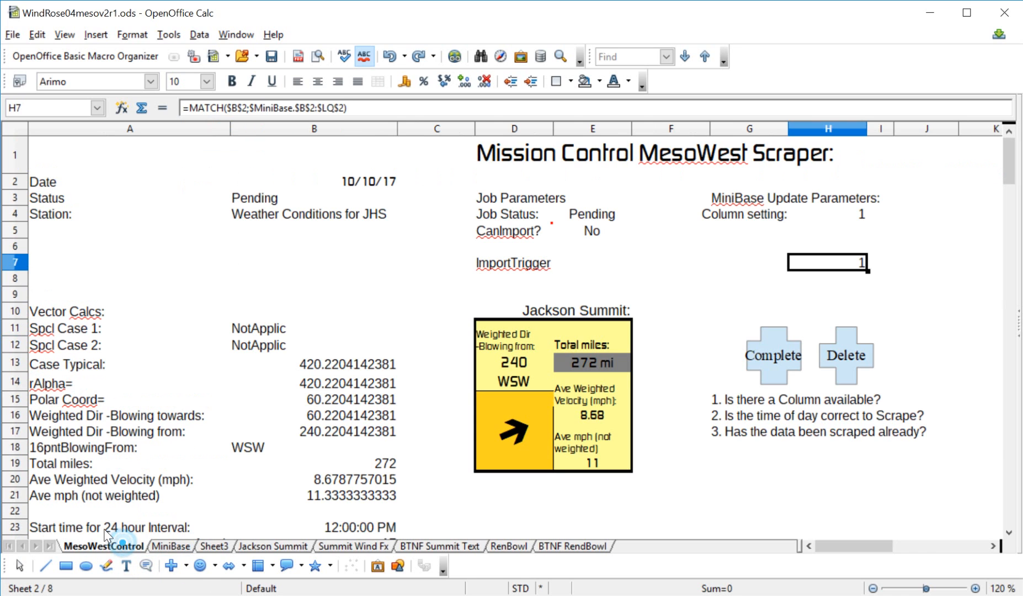
Recheck the Column setting cell and delete the contents of the test MATCH cell H7
click(842, 213)
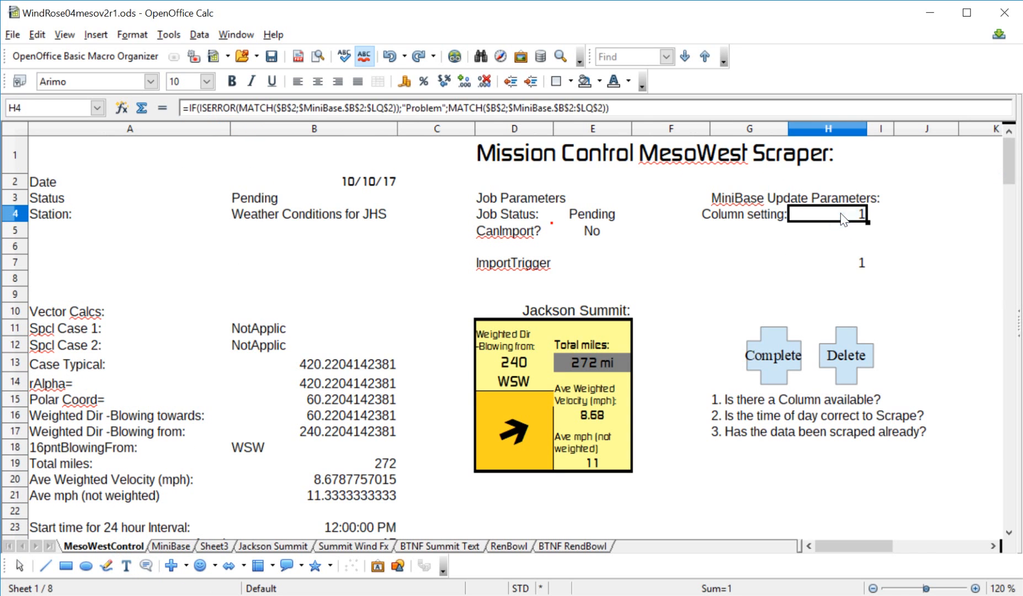
click(834, 263)
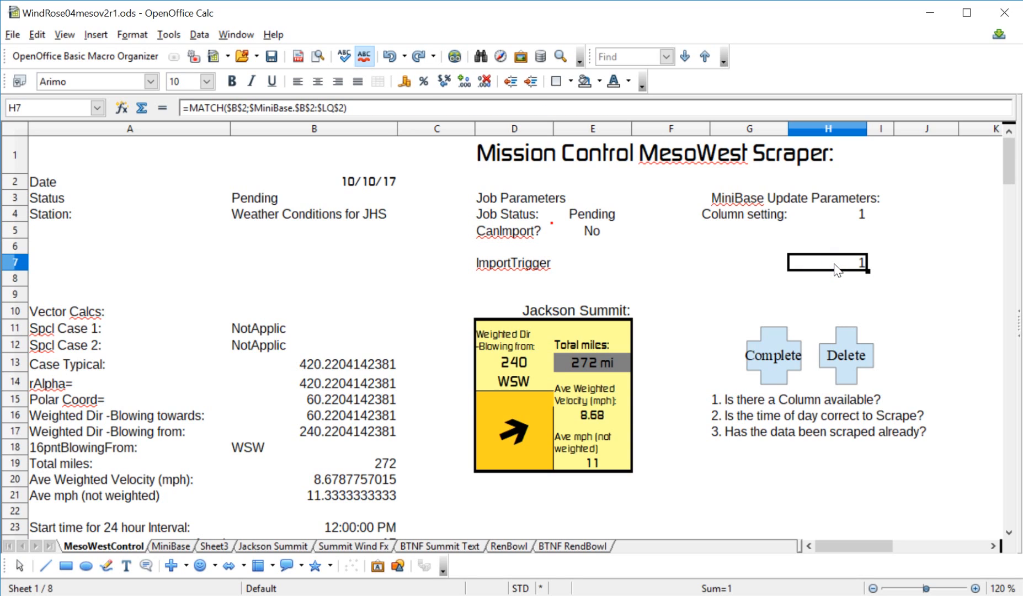
key(BackSpace)
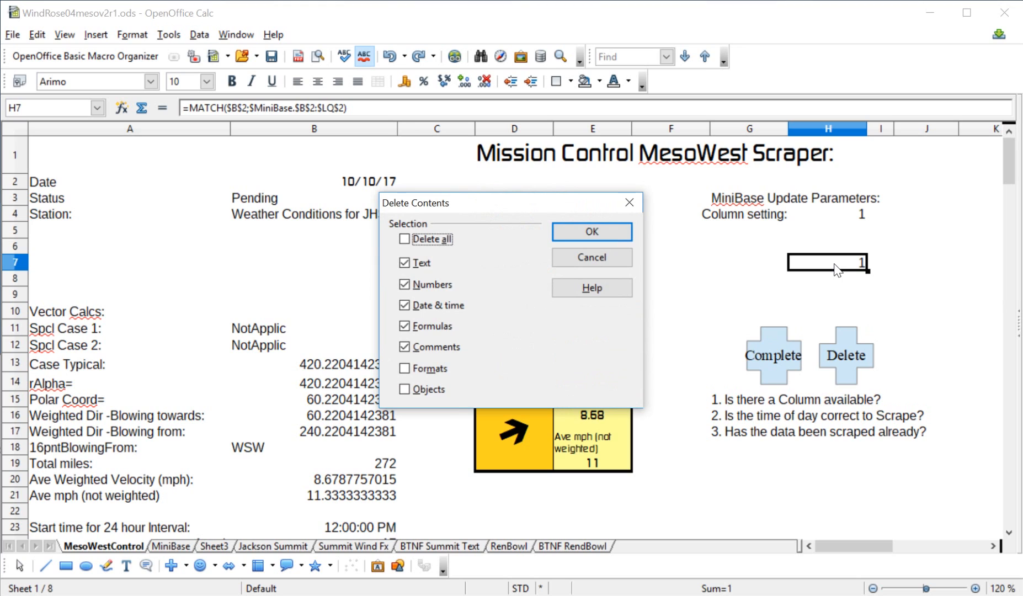
click(591, 231)
Inspect the formulas behind the Column setting value in H4 and the CanImport? value in E5
click(849, 214)
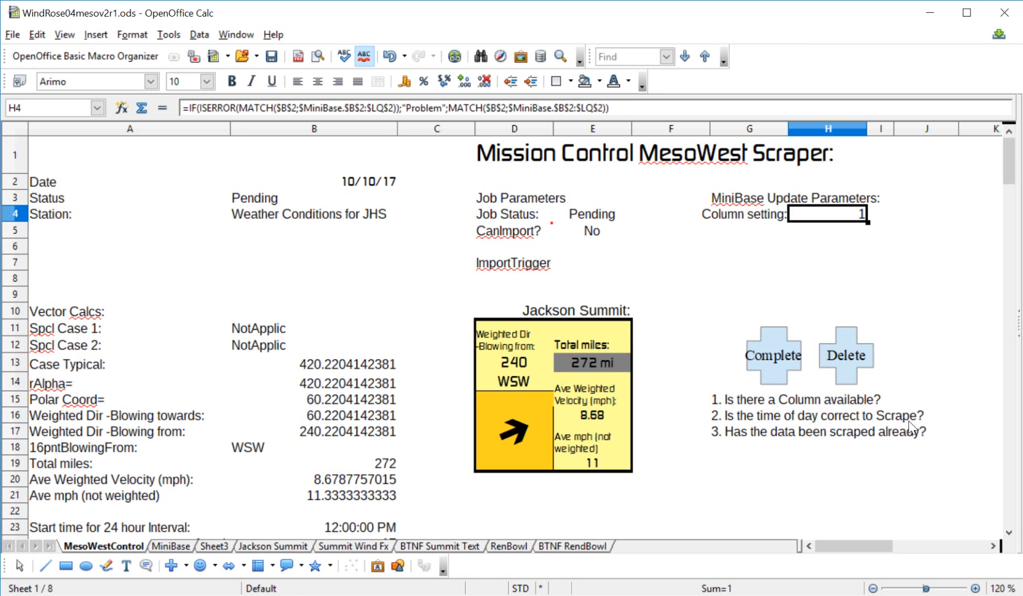
click(588, 231)
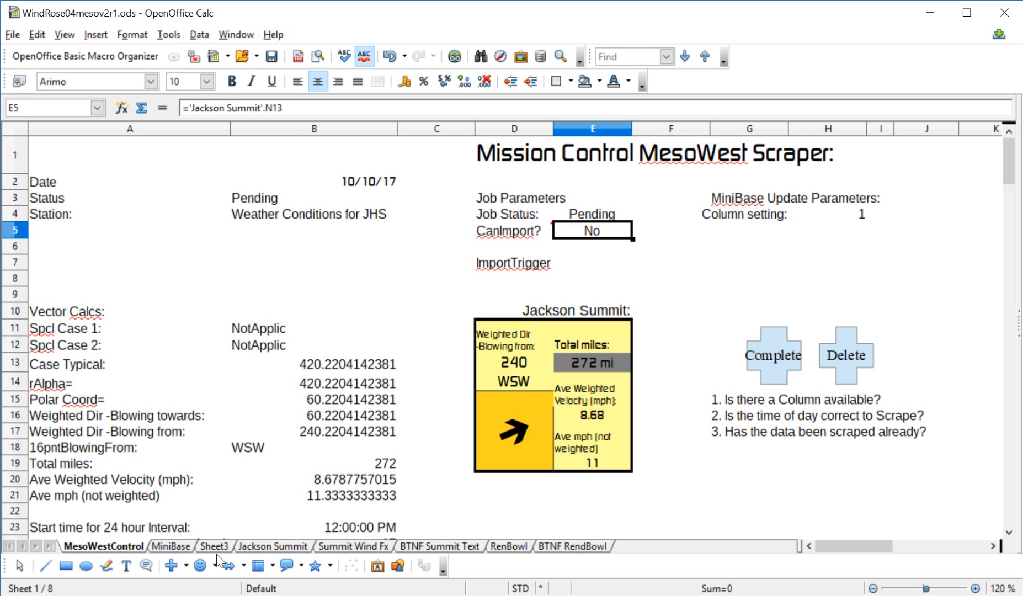
Inspect the CanImport formula in cell N13 of the Jackson Summit sheet
click(284, 548)
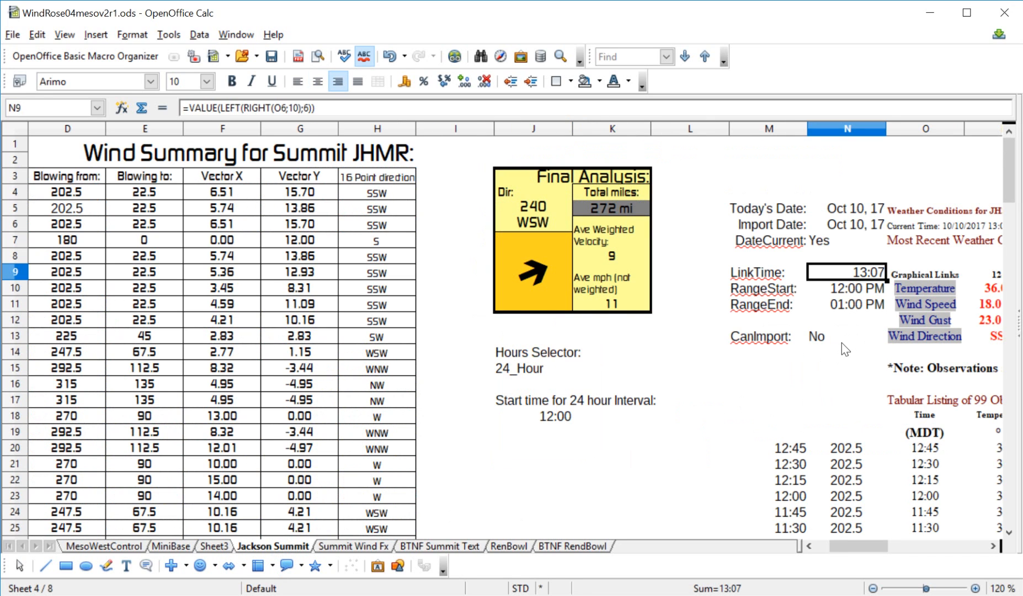
click(841, 342)
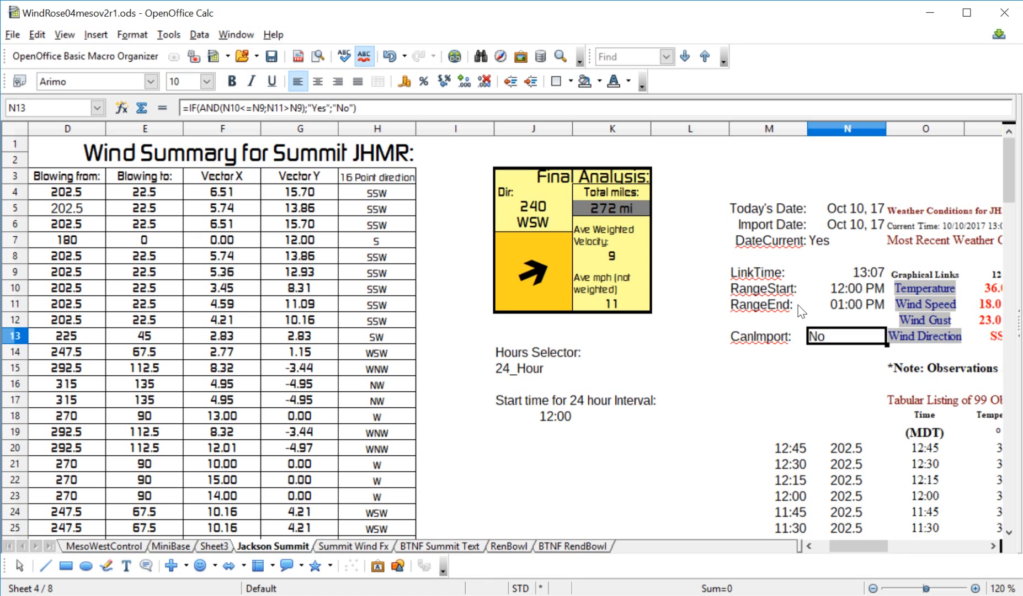
Set the start time for the 24 hour interval in J18 of the Jackson Summit sheet to 16:00
click(549, 420)
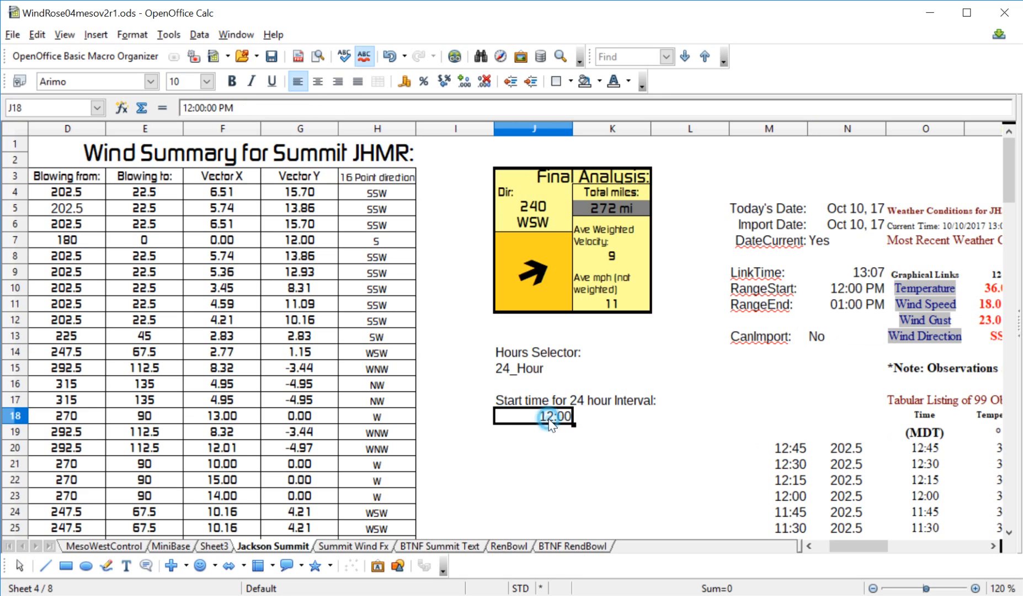
text(16)
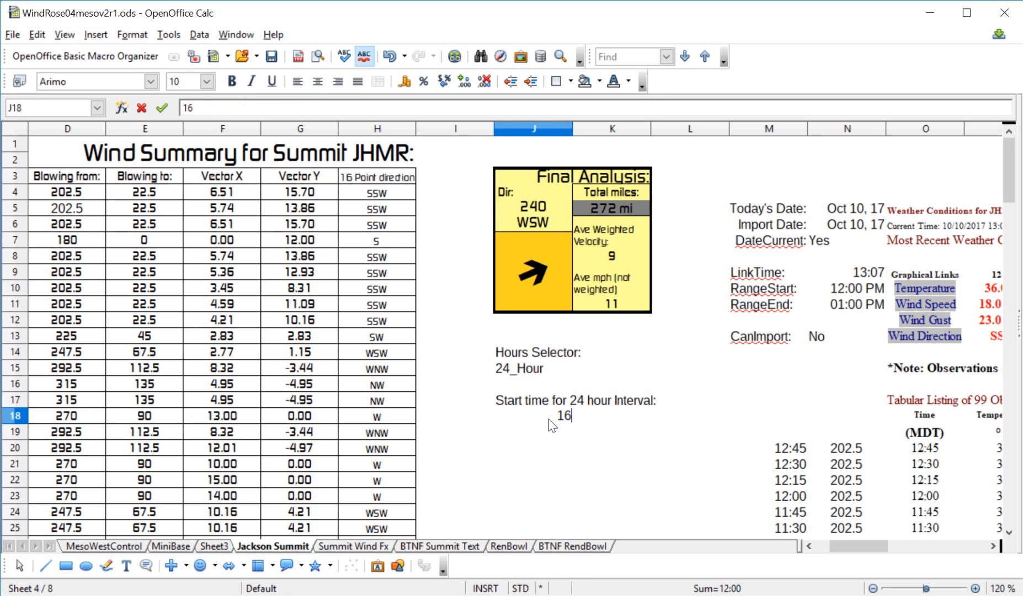
text(:00)
key(Return)
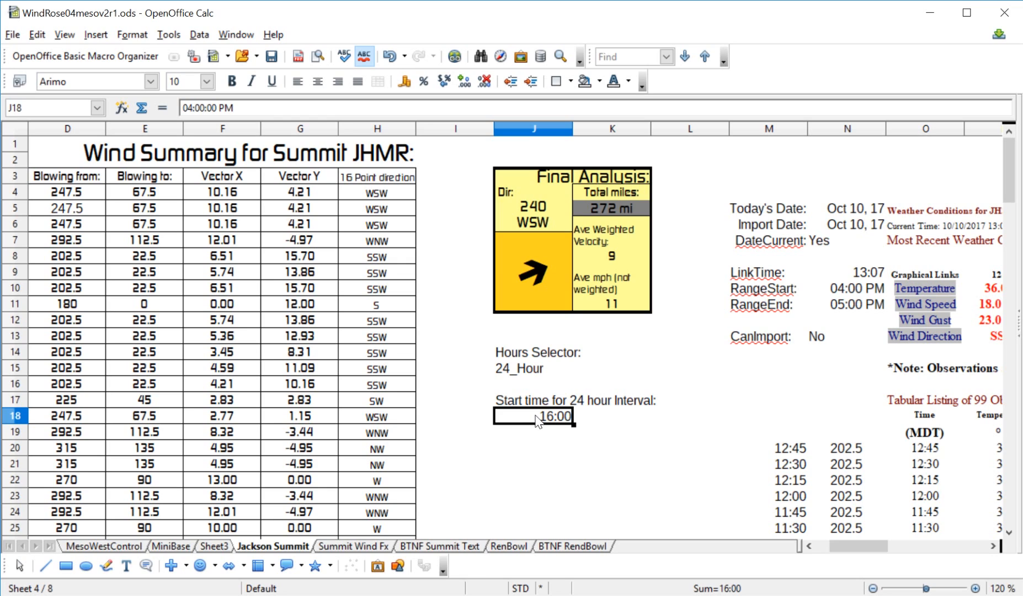
Set the start time for the 24 hour interval in J18 to 13:00
text(13)
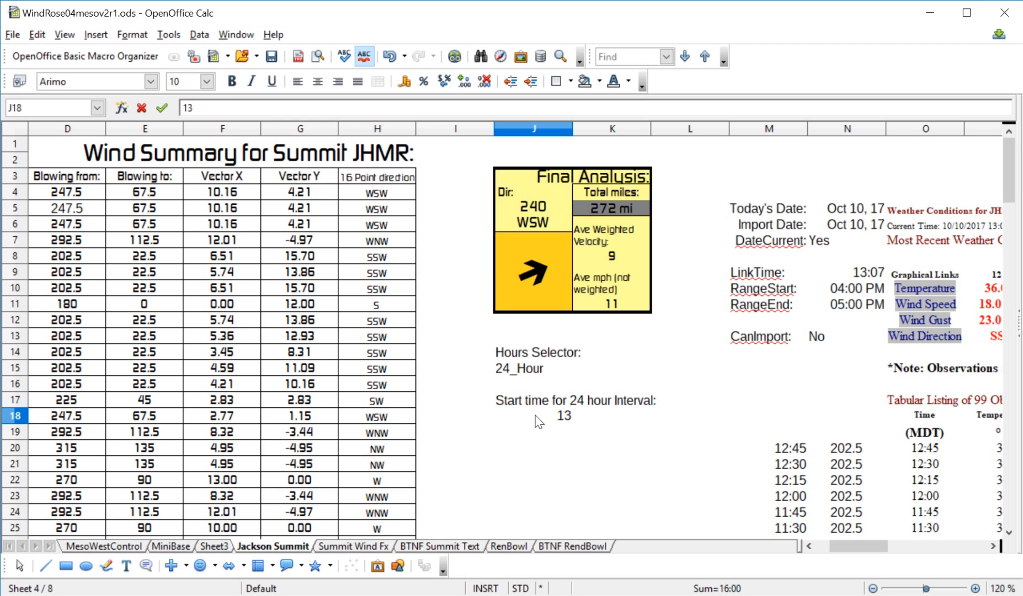
text(:00)
key(Return)
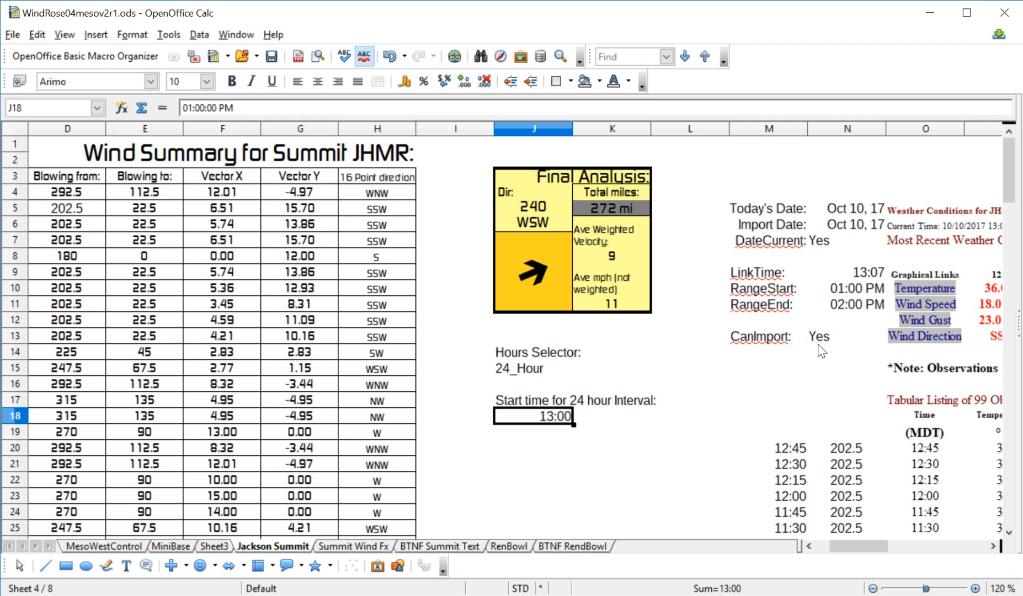
Inspect the Job Status formula in E4 of MesoWestControl, check the MiniBase date and status rows, and return to MesoWestControl
click(75, 545)
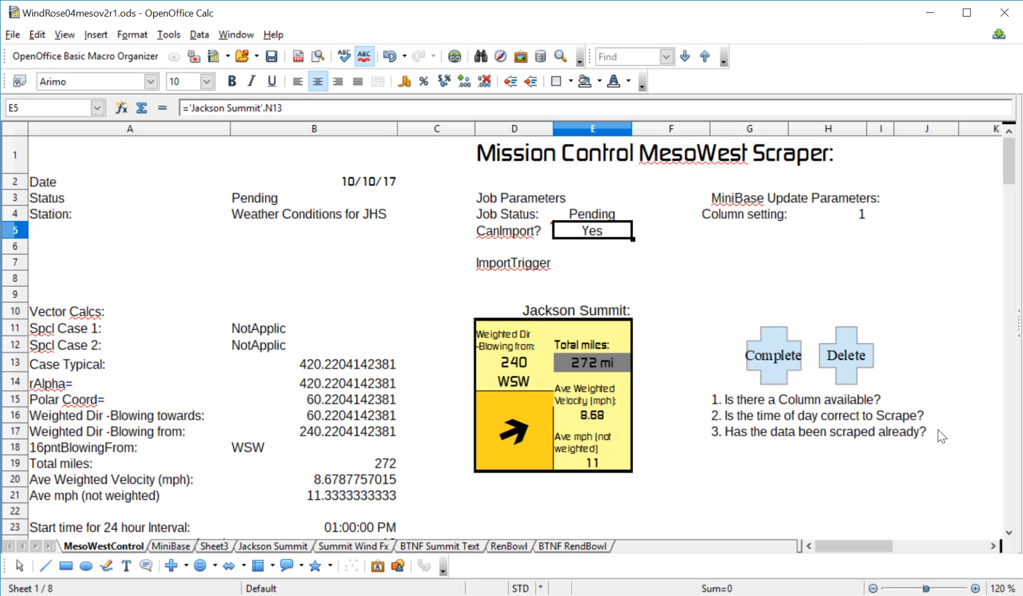
click(587, 218)
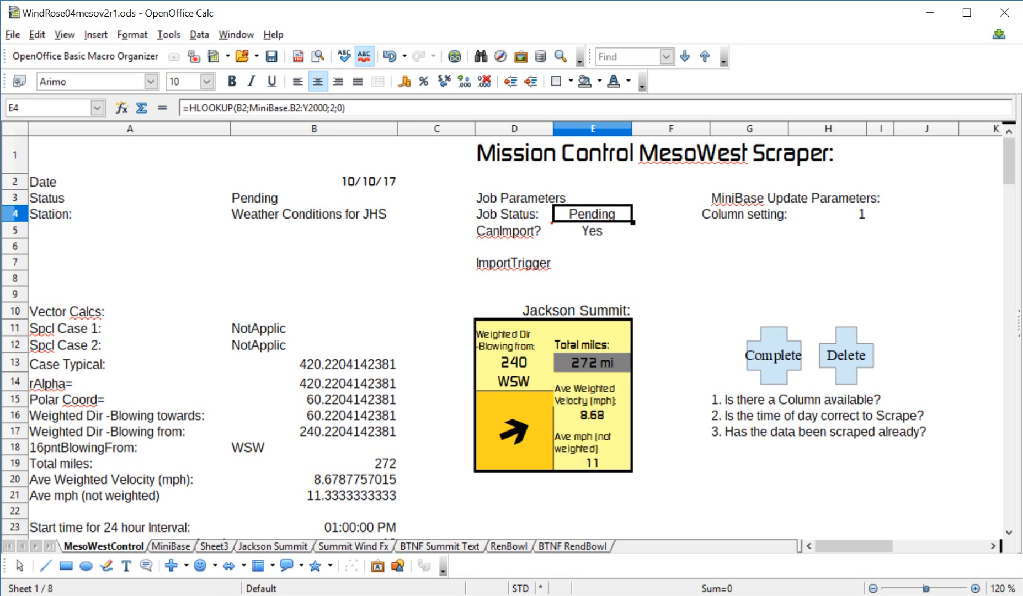
click(167, 545)
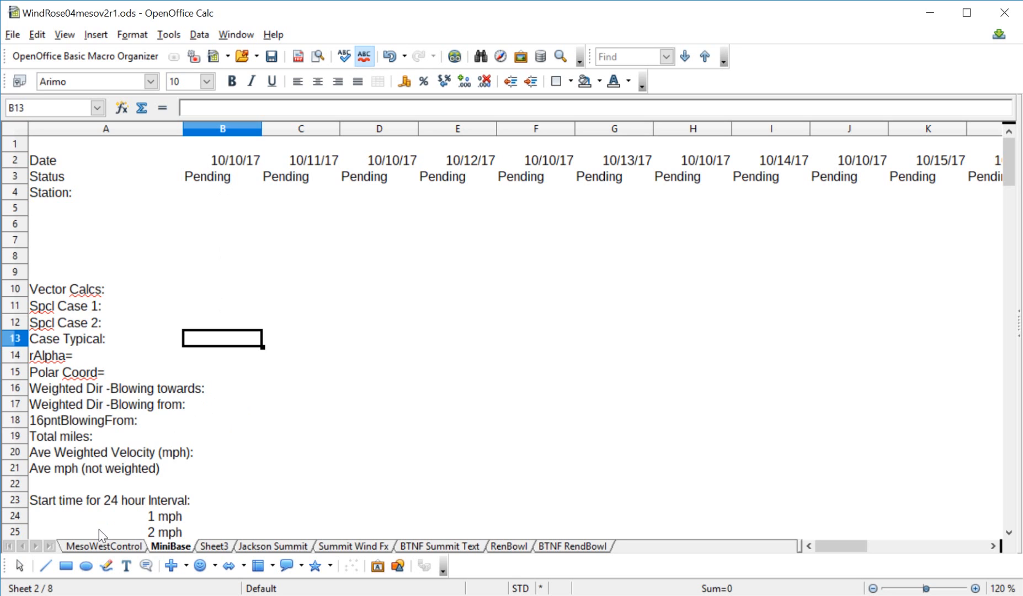
click(107, 546)
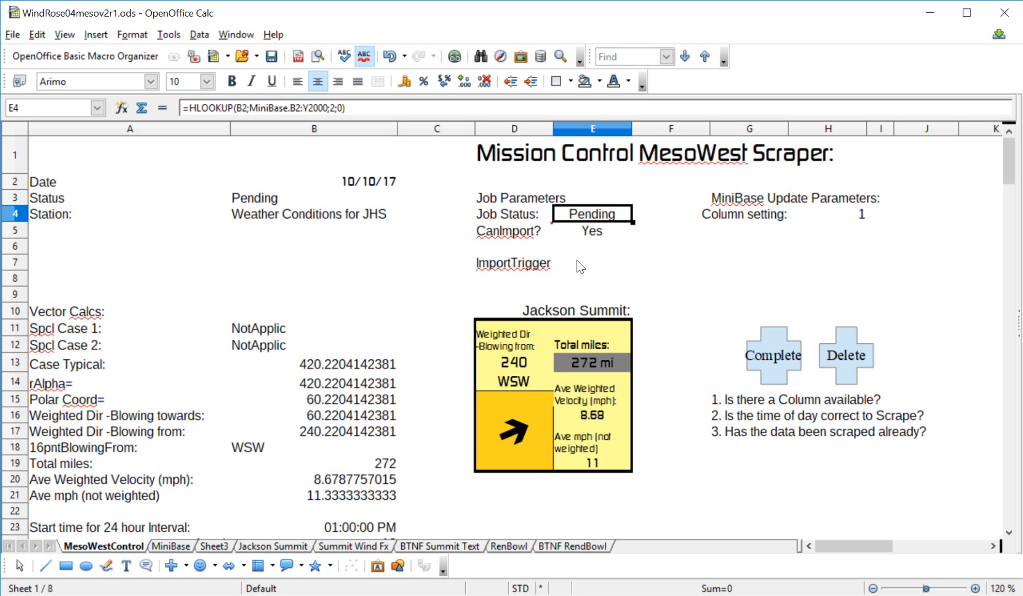
Begin an AND formula in D8 below ImportTrigger with H4<>"Problem" as the first condition
click(521, 282)
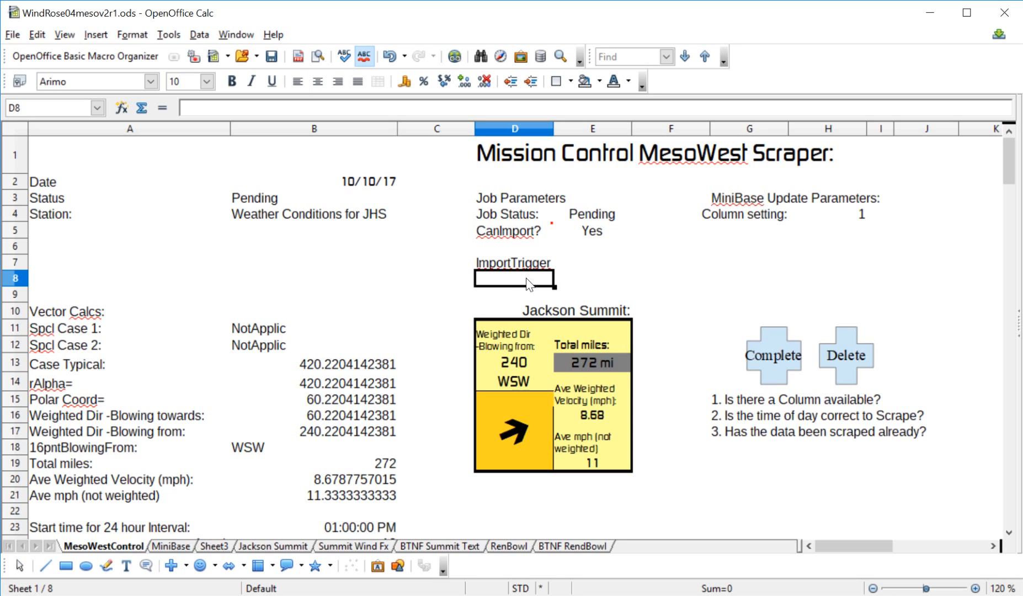
text(=)
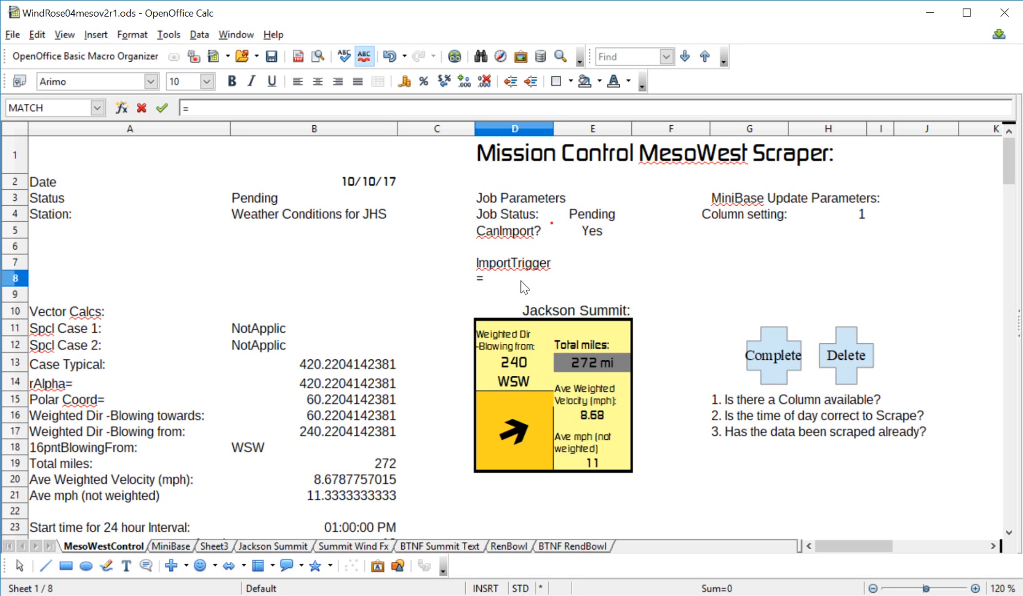
text(and()
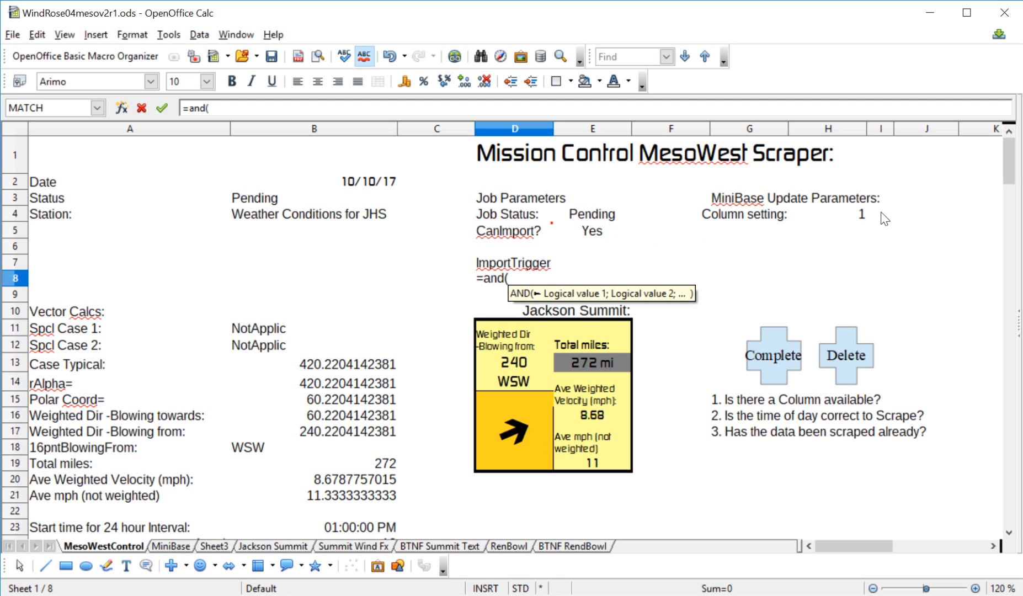
click(850, 221)
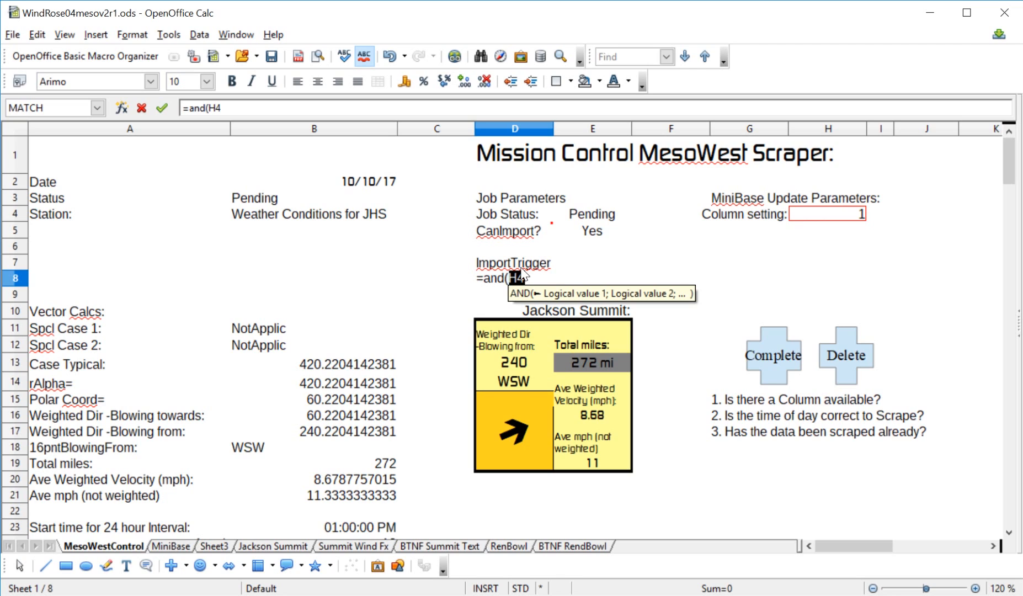
text(<>)
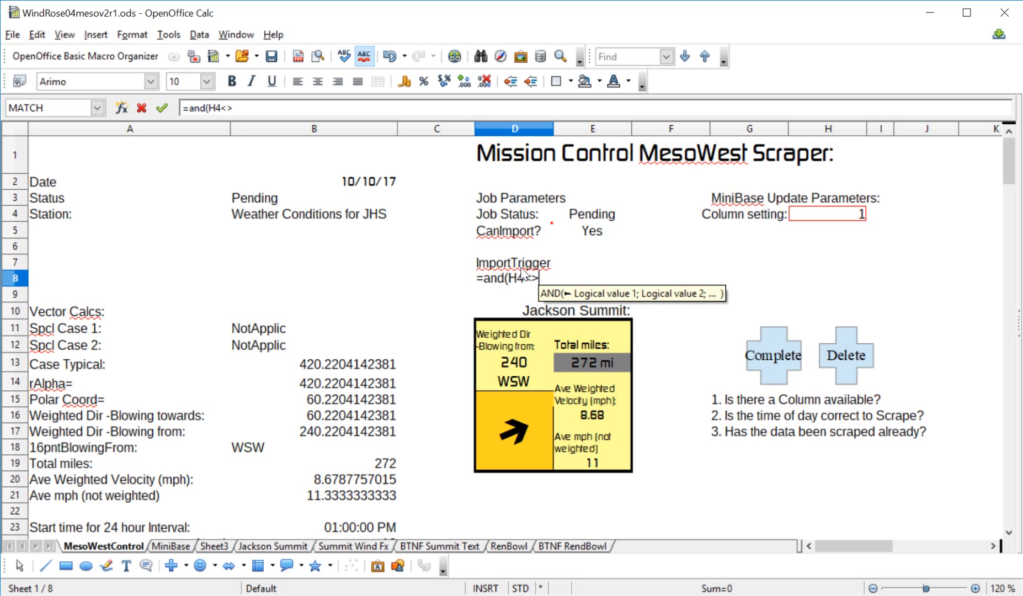
text(")
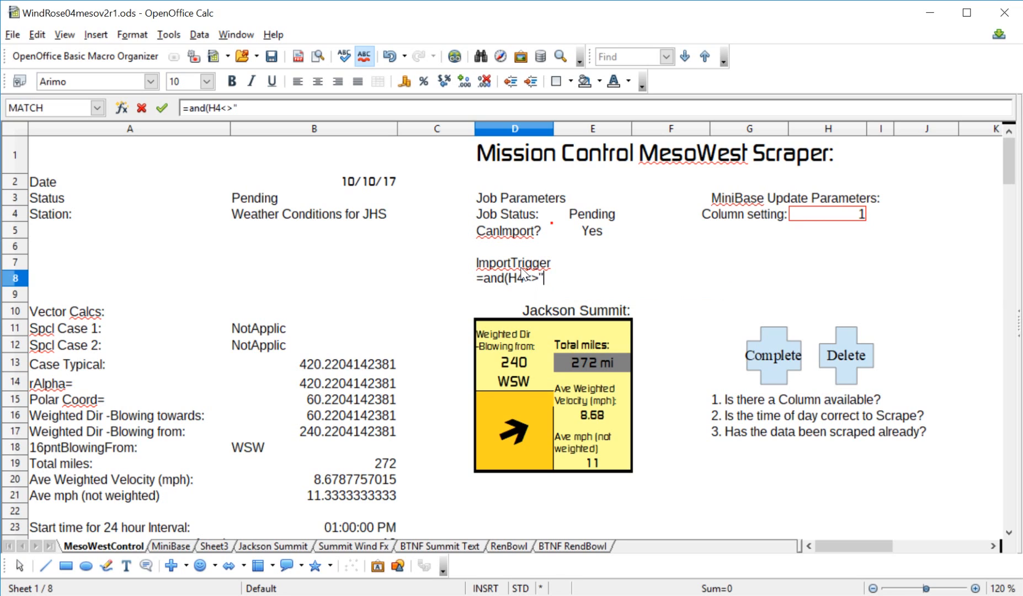
text(Problem)
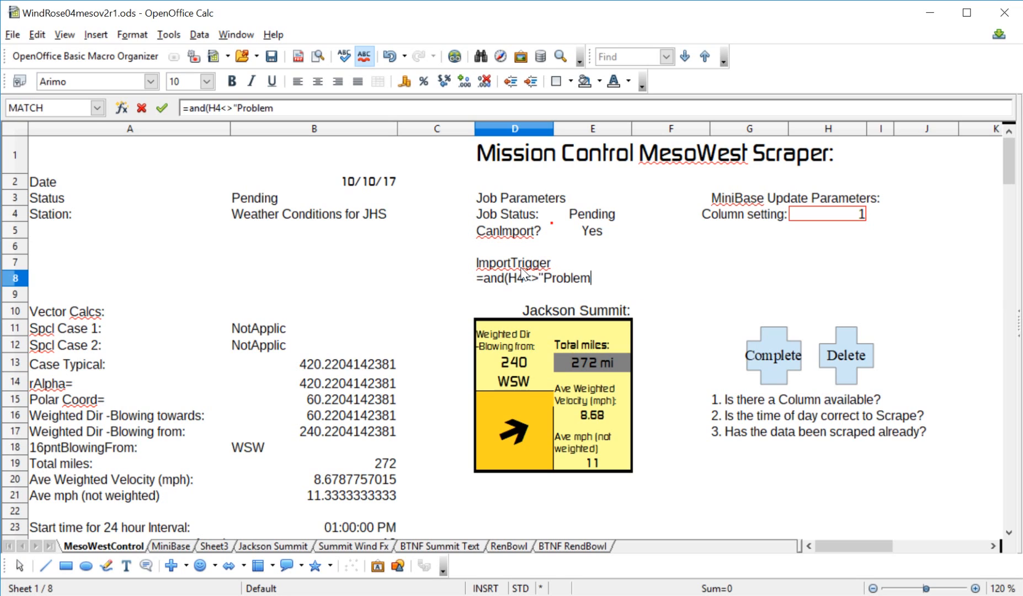
text(")
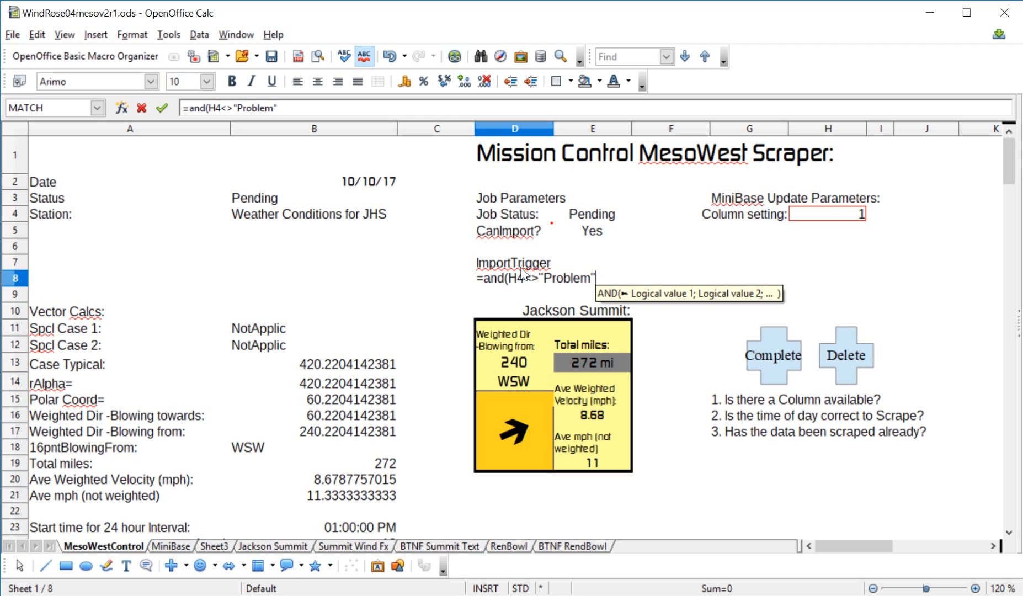
text(;)
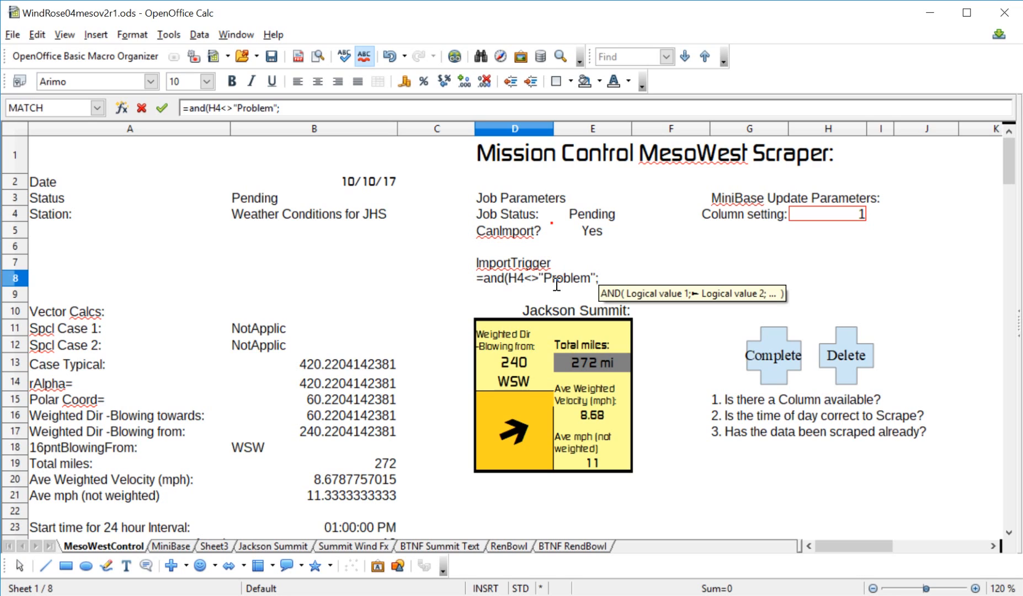
Add E5="Yes" as the second condition of the AND formula in D8
click(602, 232)
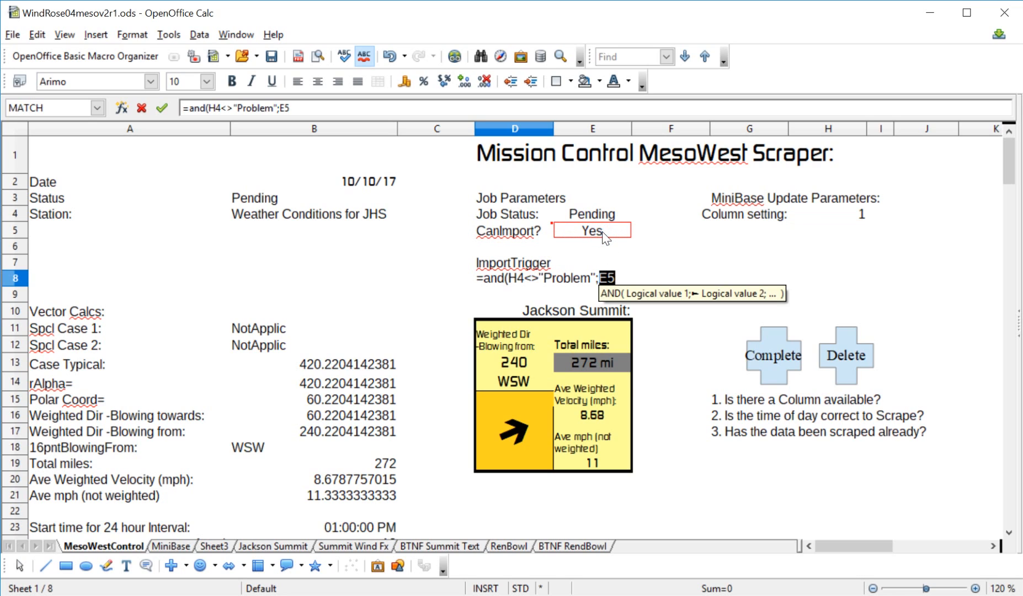
text(=)
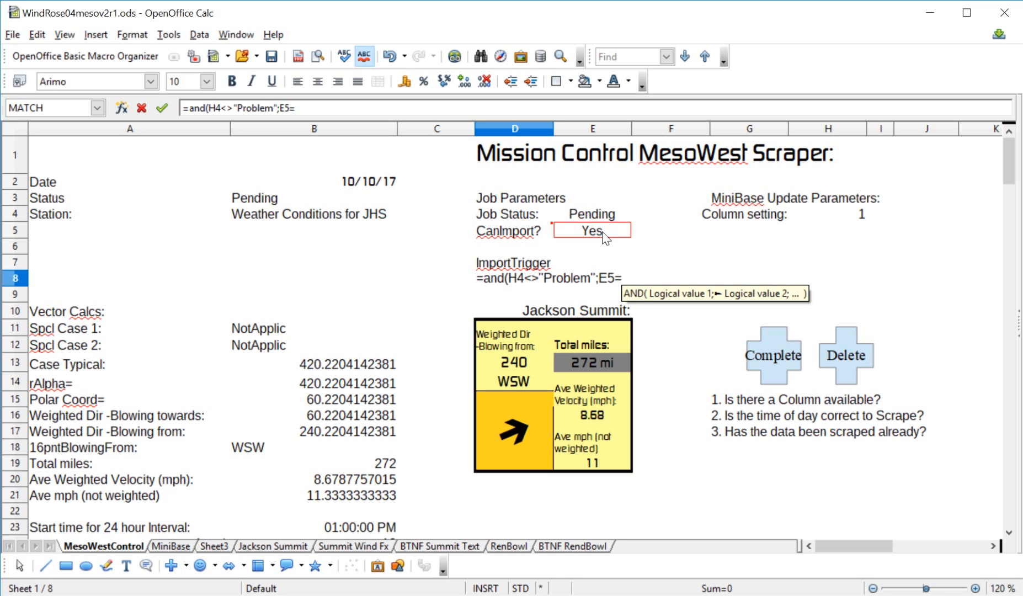
text("Y)
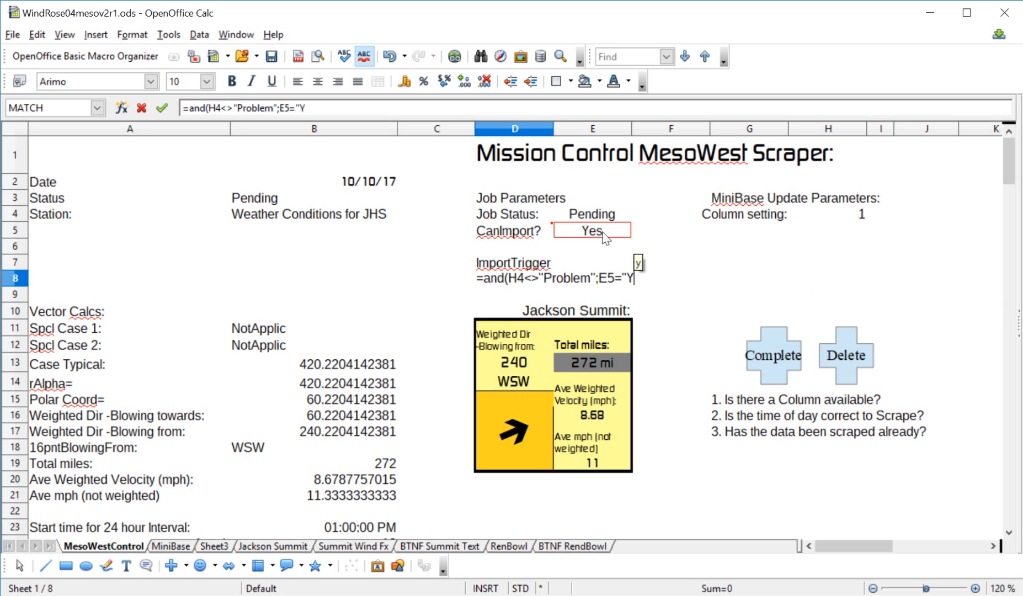
text(es")
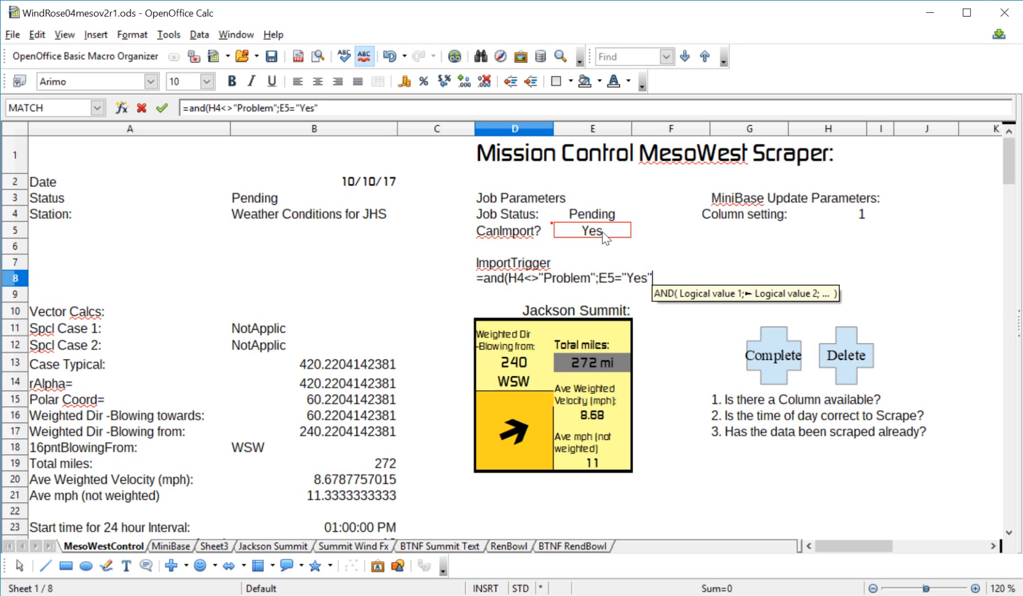
text(;)
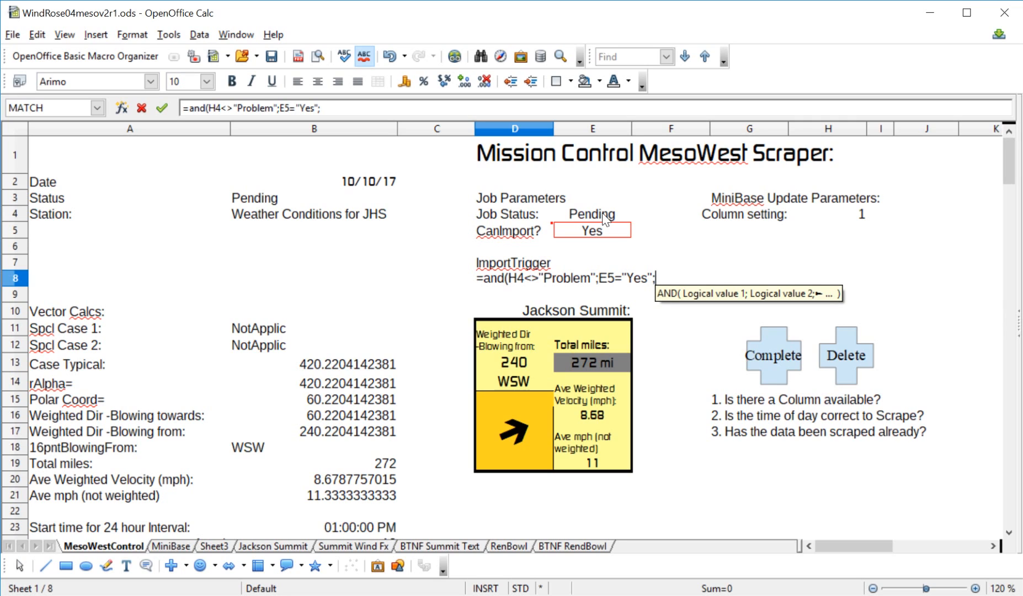
Add E4<>"Complete" as the third condition and complete the AND formula in D8
click(605, 220)
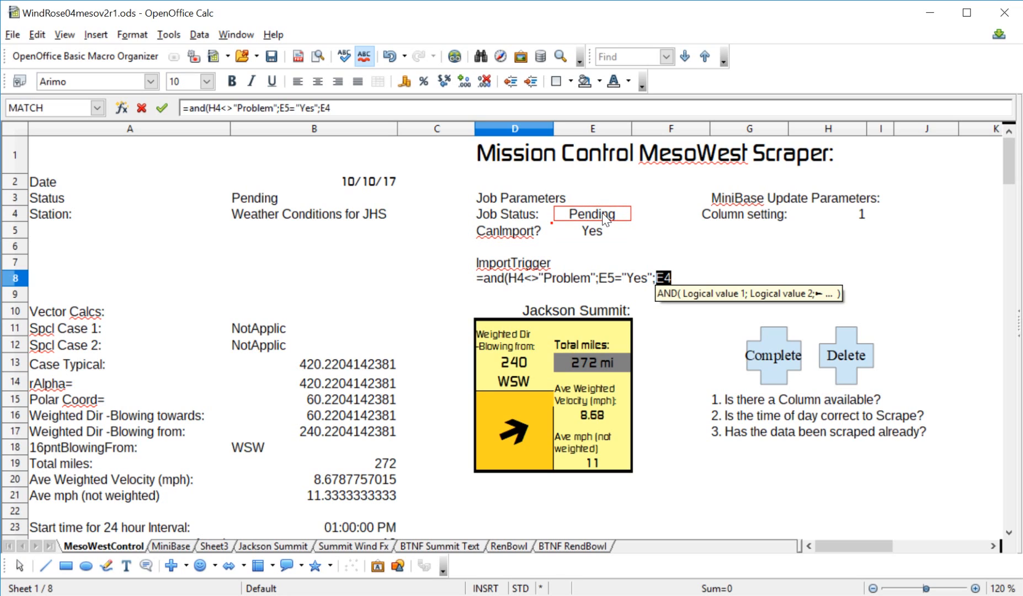
text(<>)
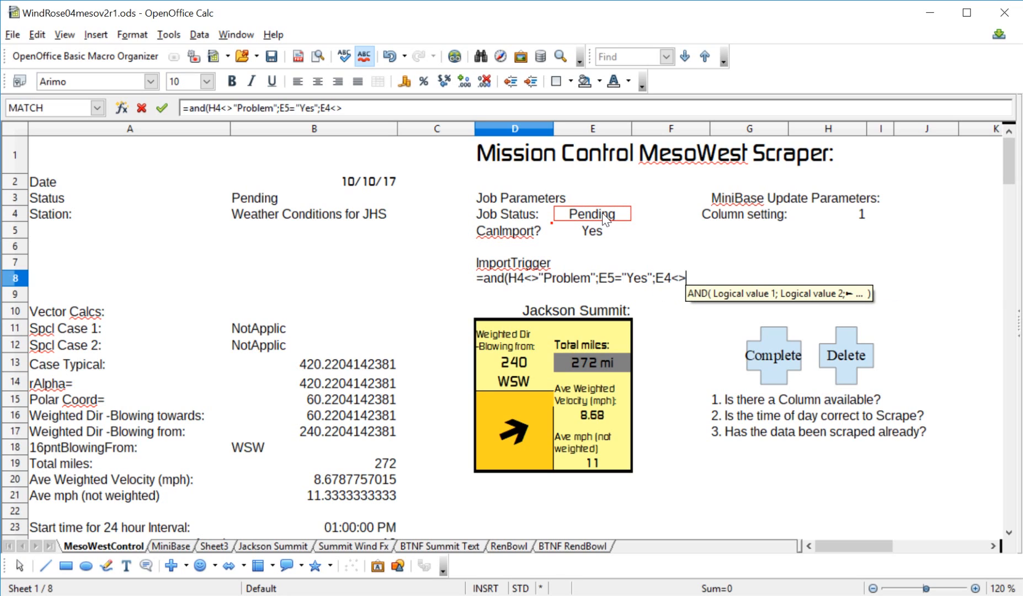
text("C)
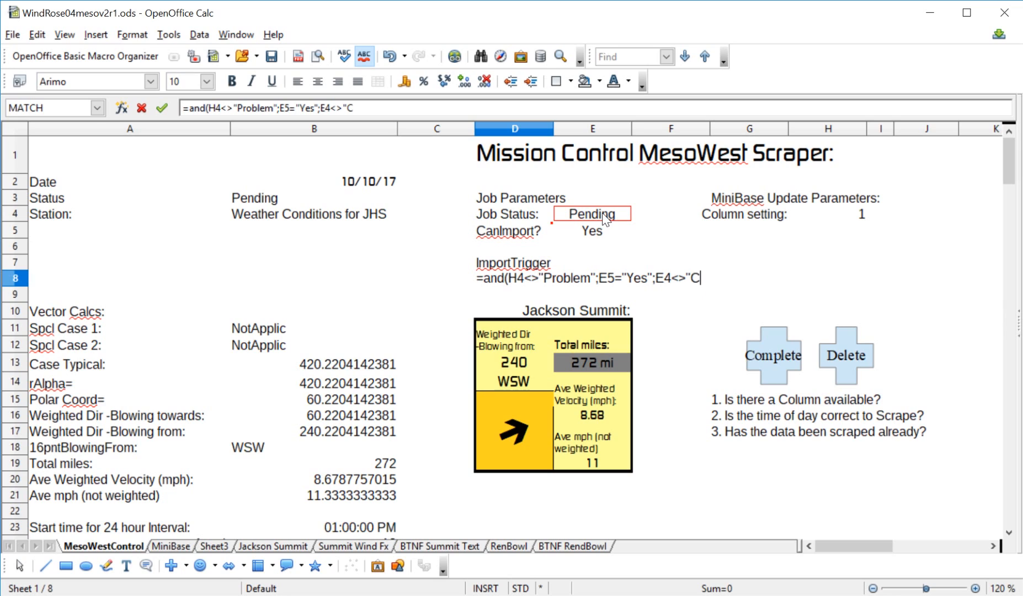
text(omplete)
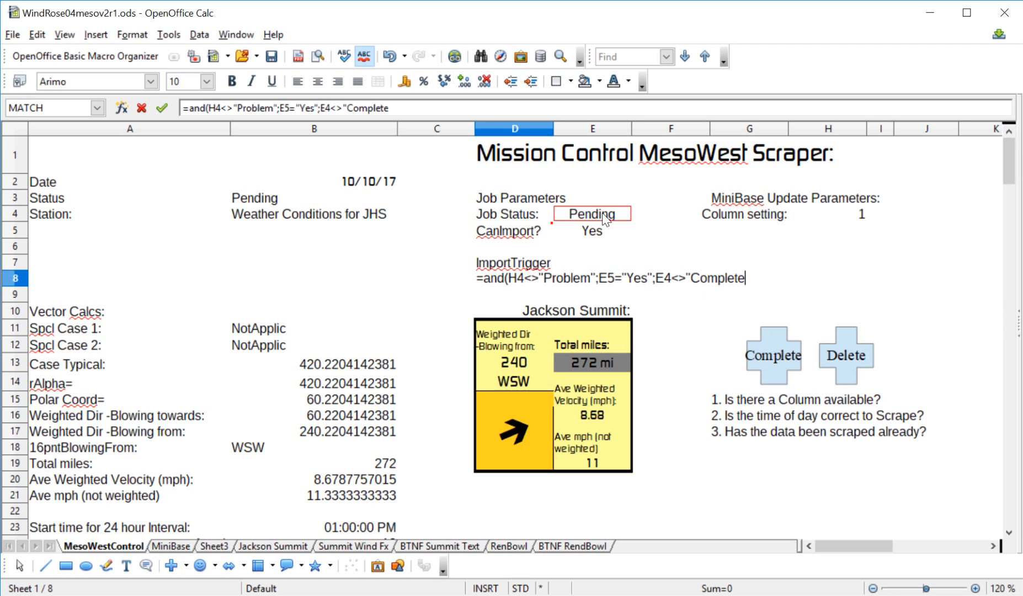
text(")
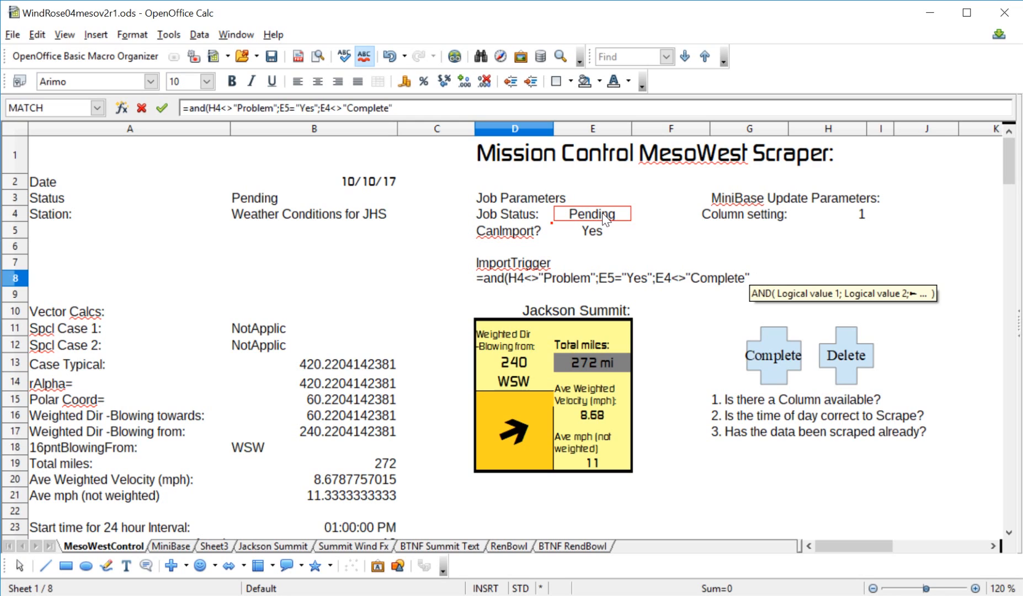
text())
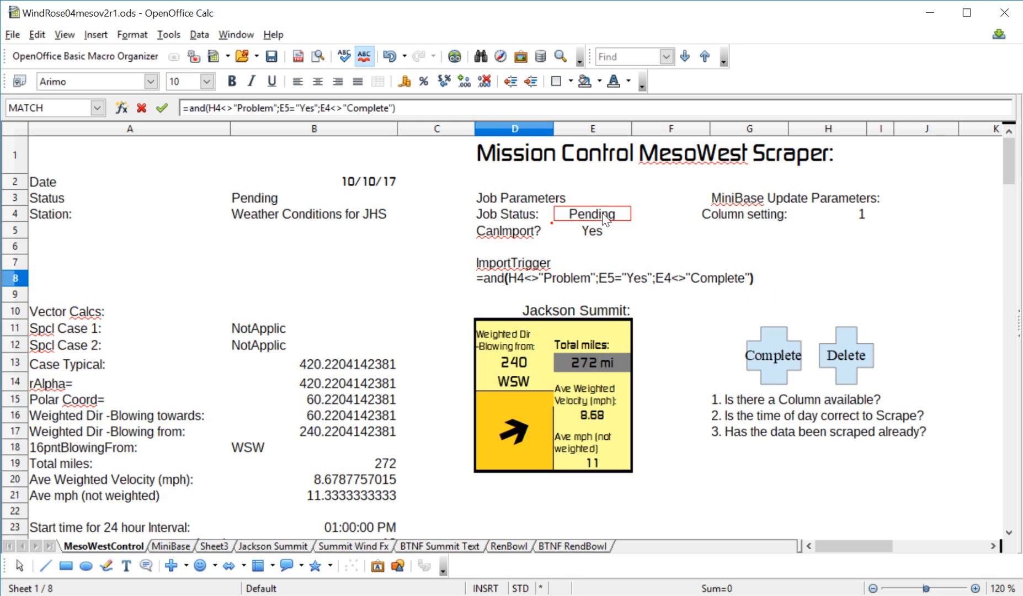
key(Return)
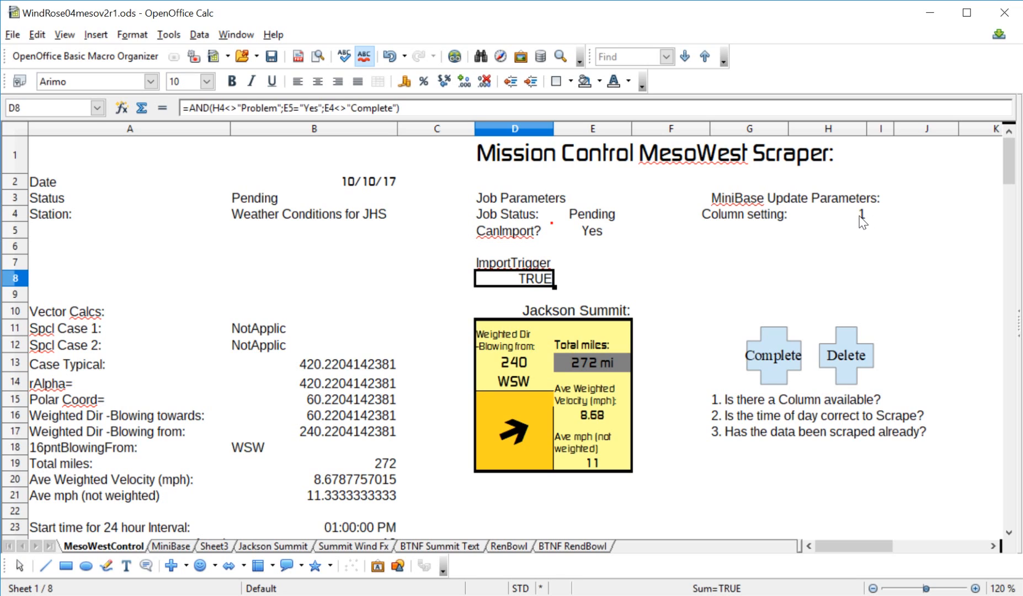
Overwrite the CanImport? value in E5 with No to test the ImportTrigger formula
click(593, 232)
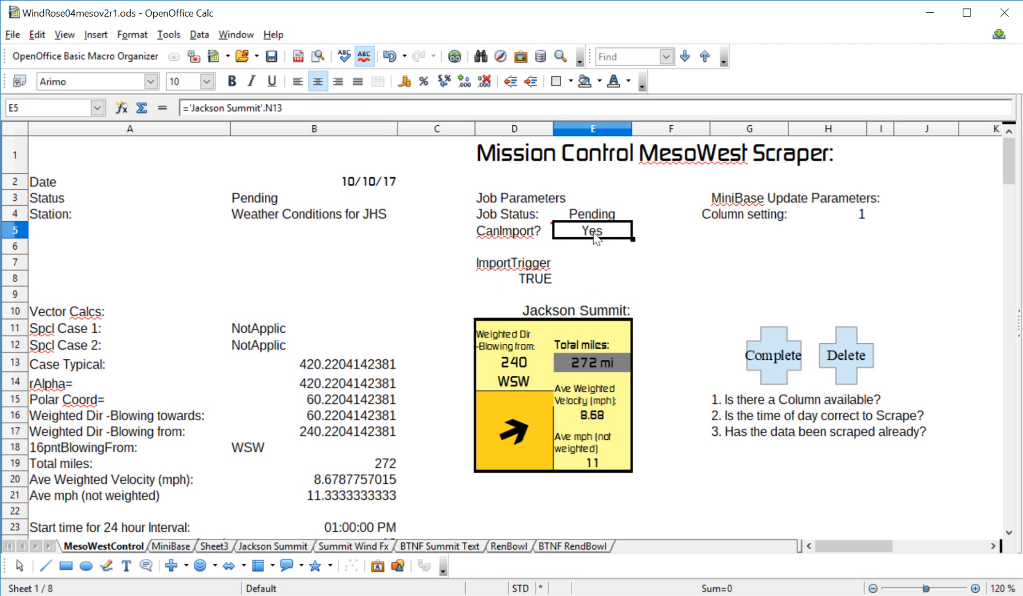
text(NO)
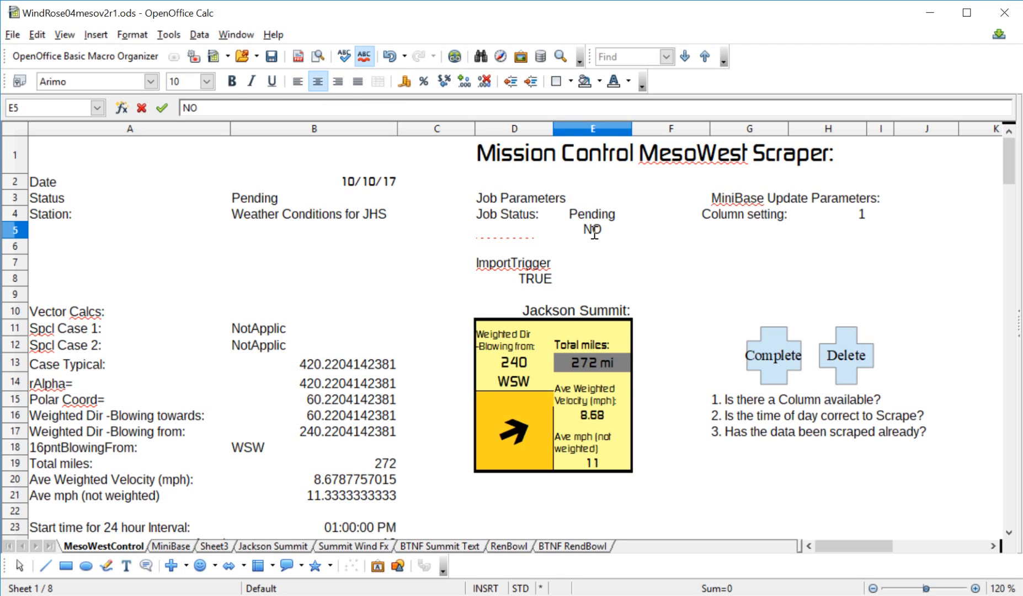
key(BackSpace)
text(o)
key(Return)
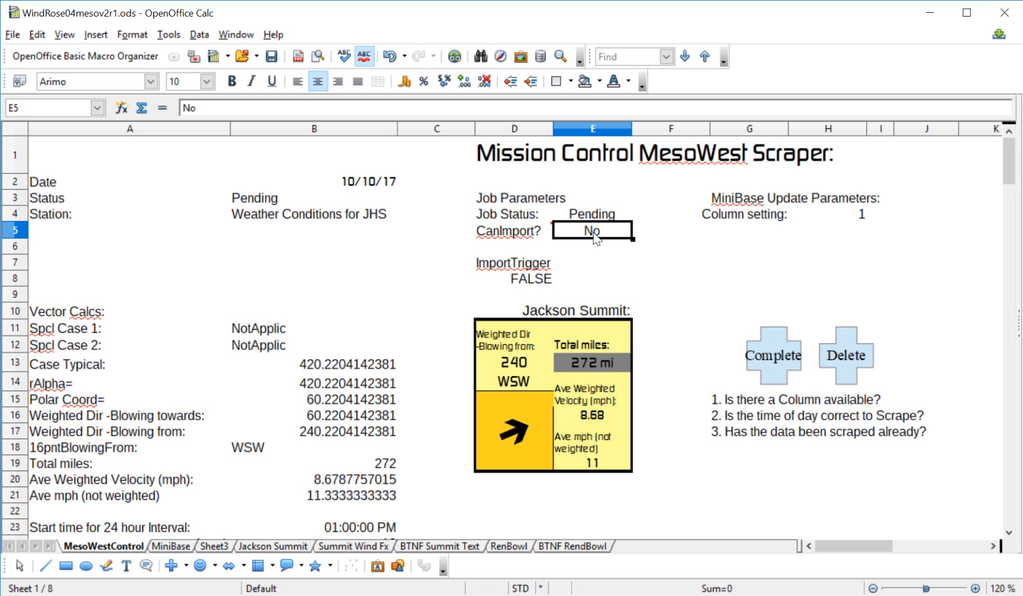
Undo the test overwrite of the CanImport? value in E5
key(ctrl+z)
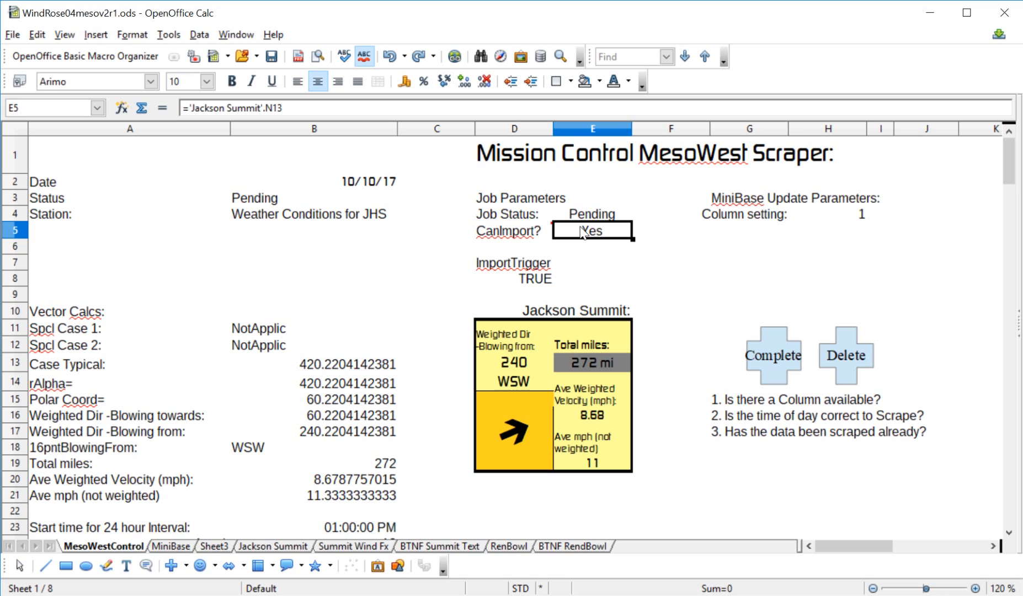
Set the Status in MiniBase B3 to Complete, check ImportTrigger on MesoWestControl, and undo the change
click(184, 544)
click(223, 179)
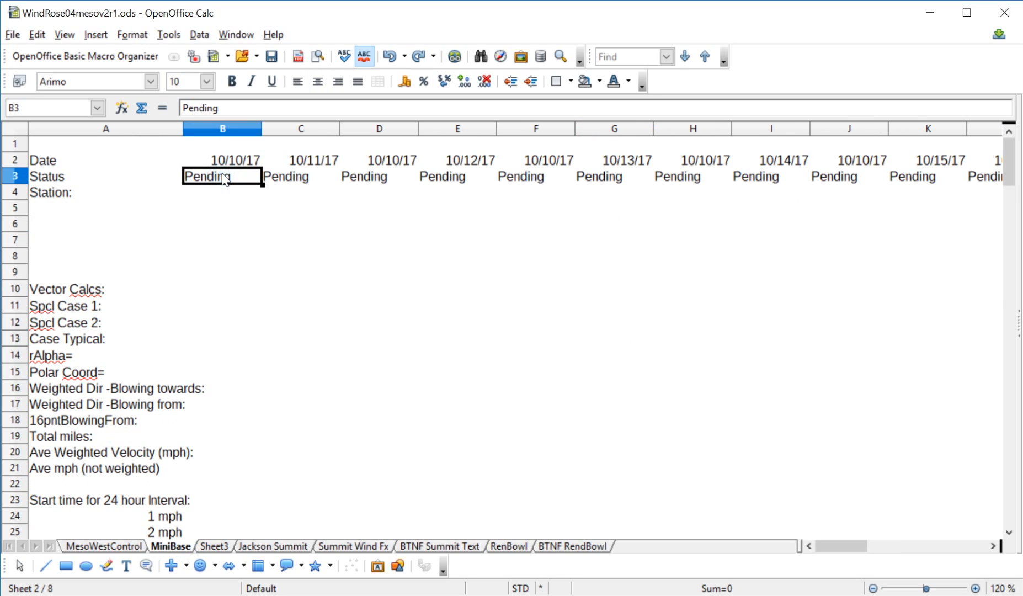
text(Complete)
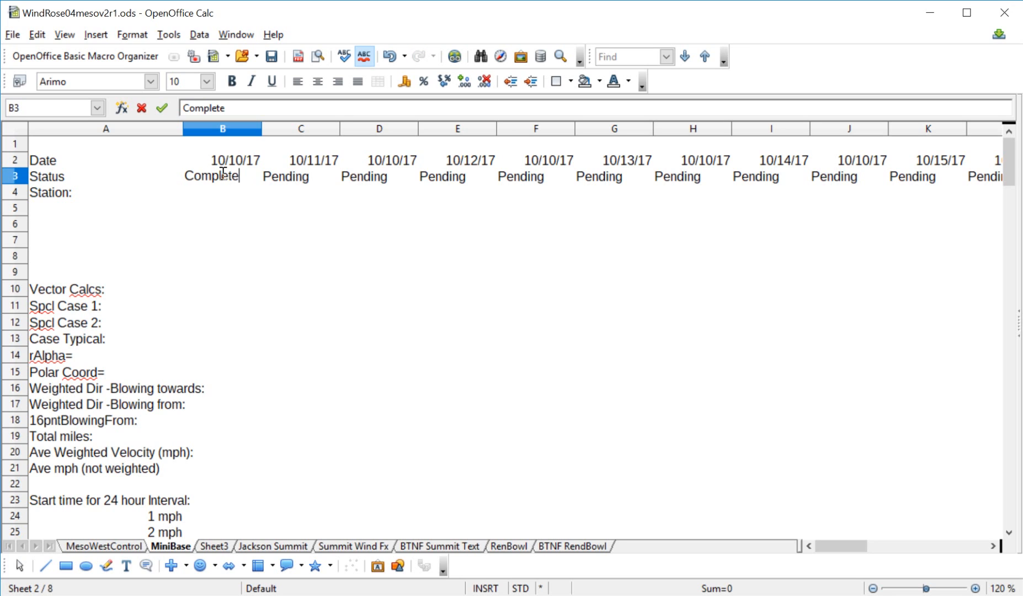
key(Return)
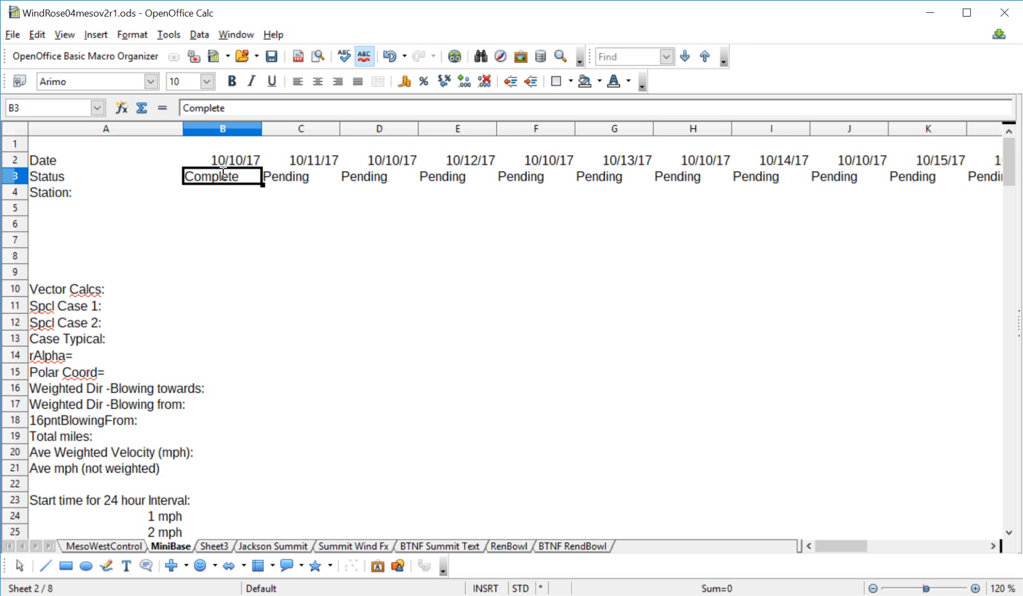
click(96, 545)
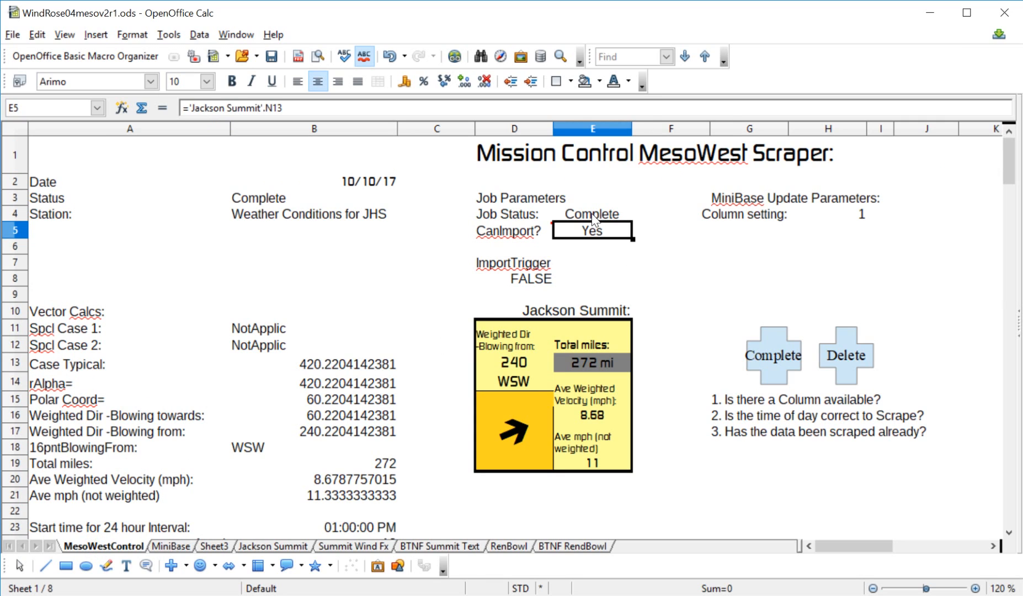
key(ctrl+z)
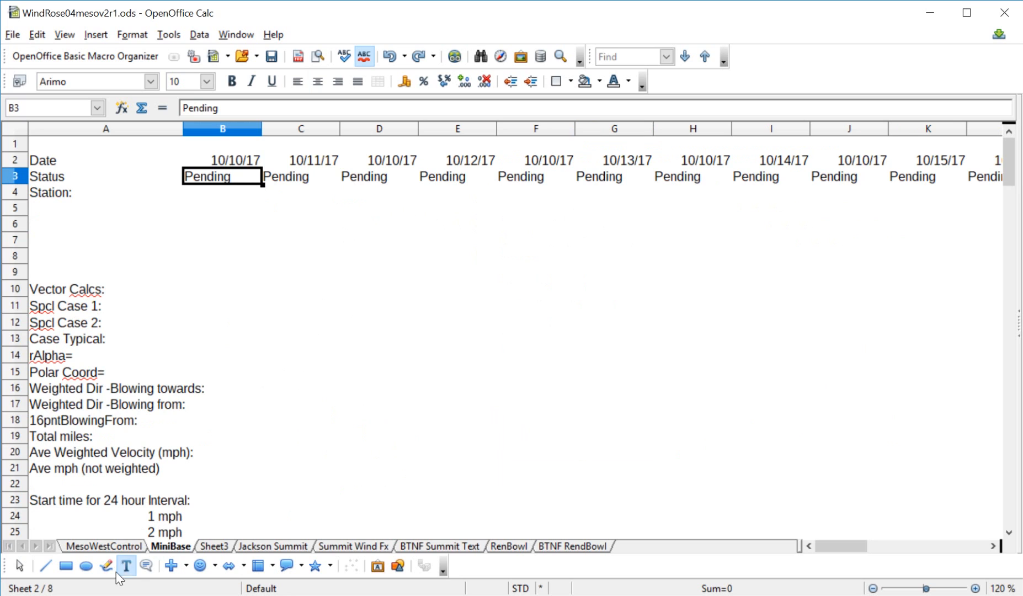
click(106, 545)
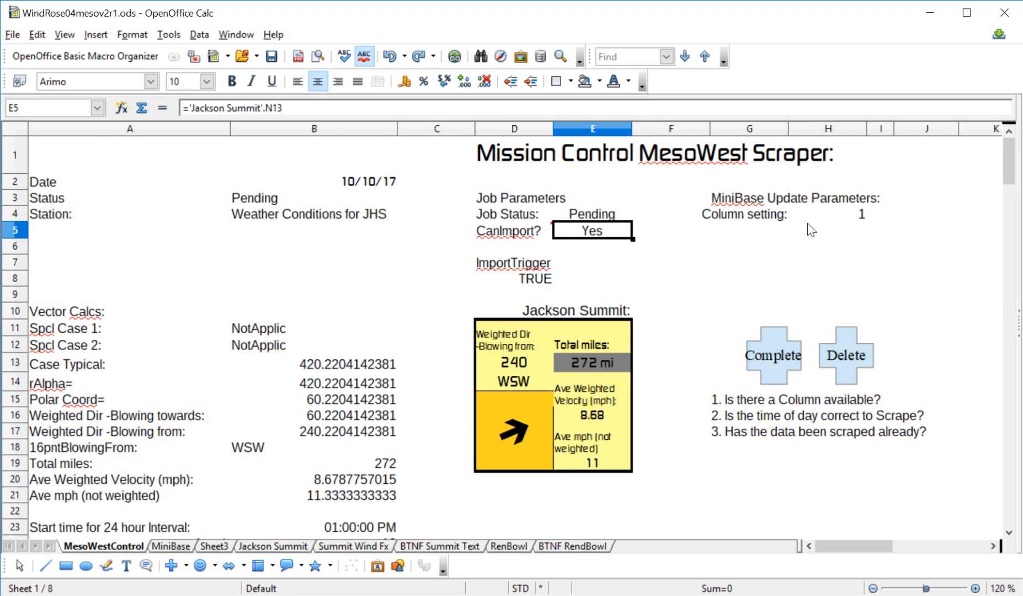
Delete the date in MiniBase B2 to test how Column setting in H4 affects ImportTrigger, and undo the deletion
click(839, 215)
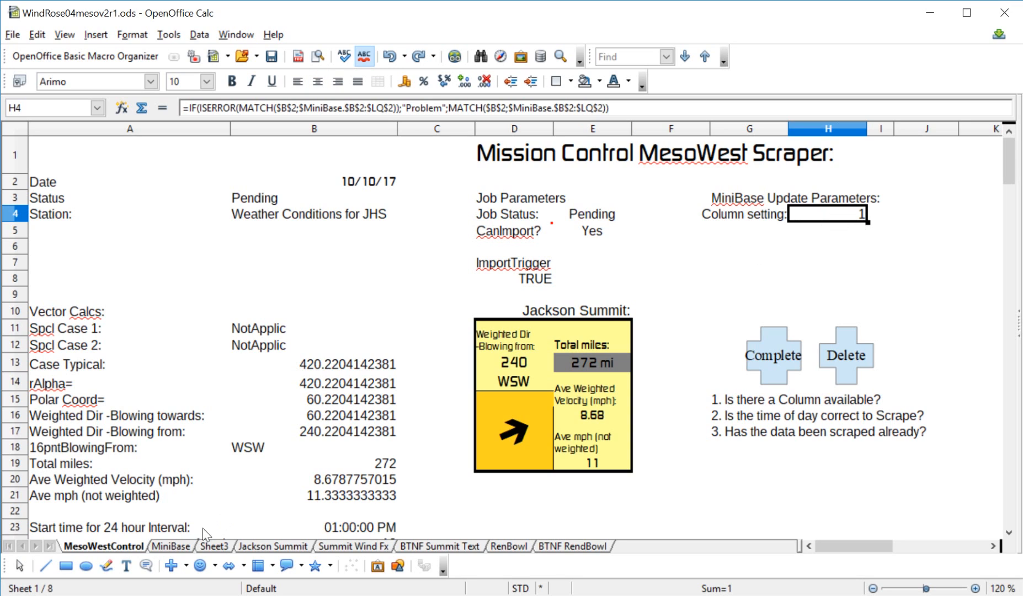
click(160, 547)
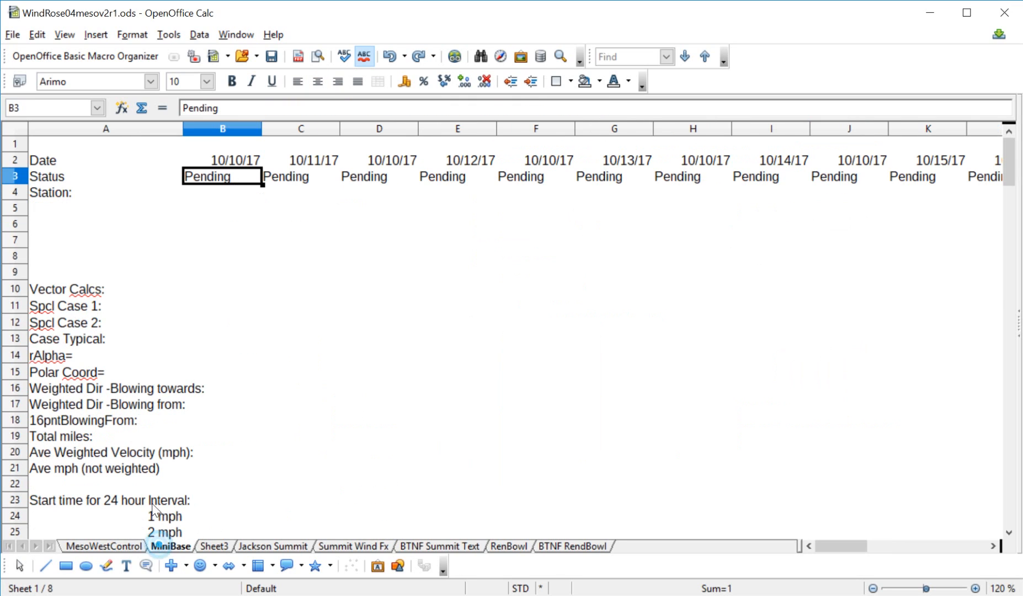
click(236, 161)
key(Delete)
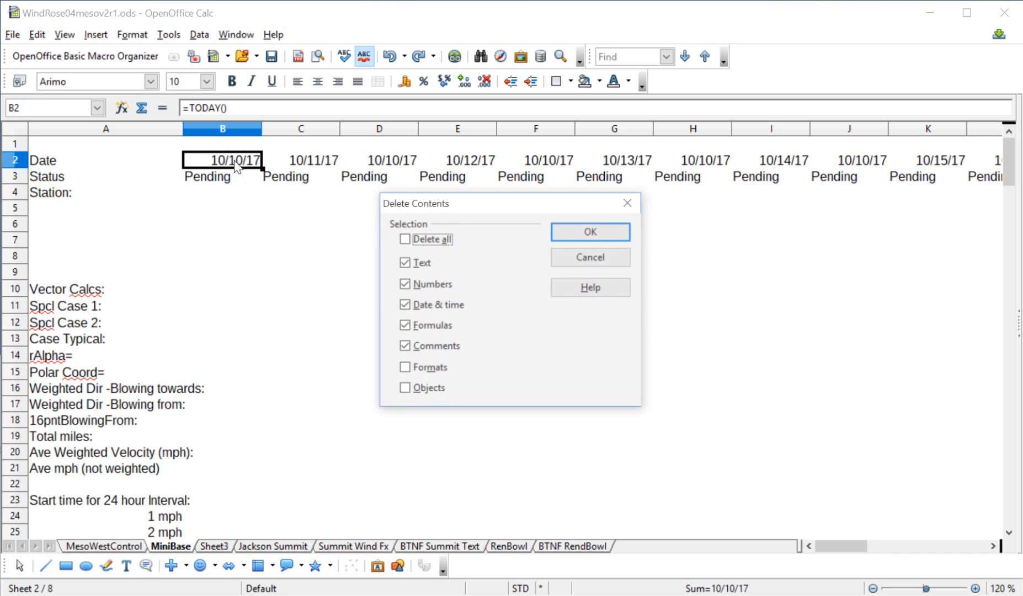
key(Return)
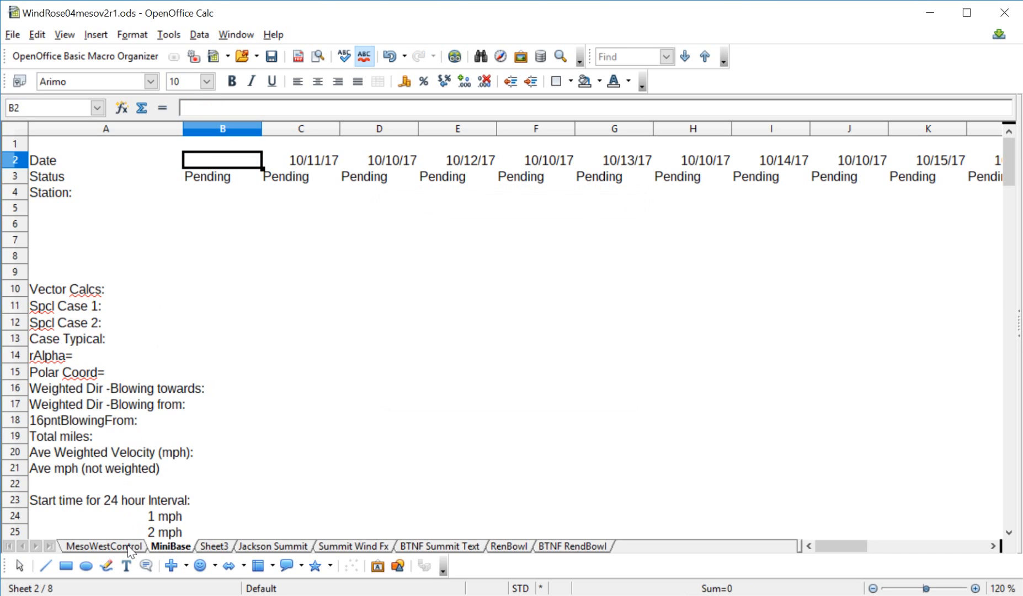
click(104, 546)
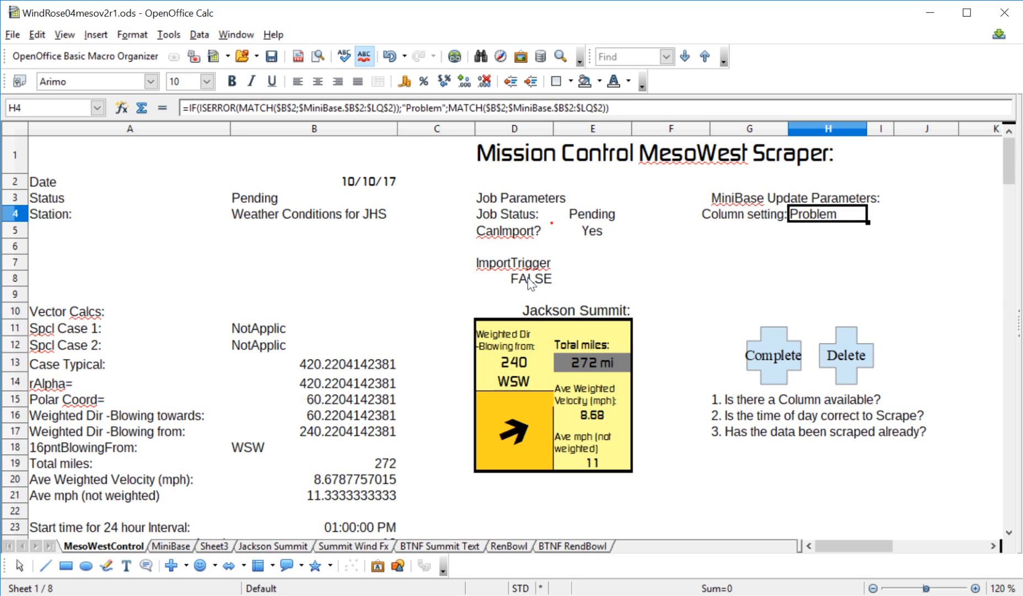
key(ctrl+z)
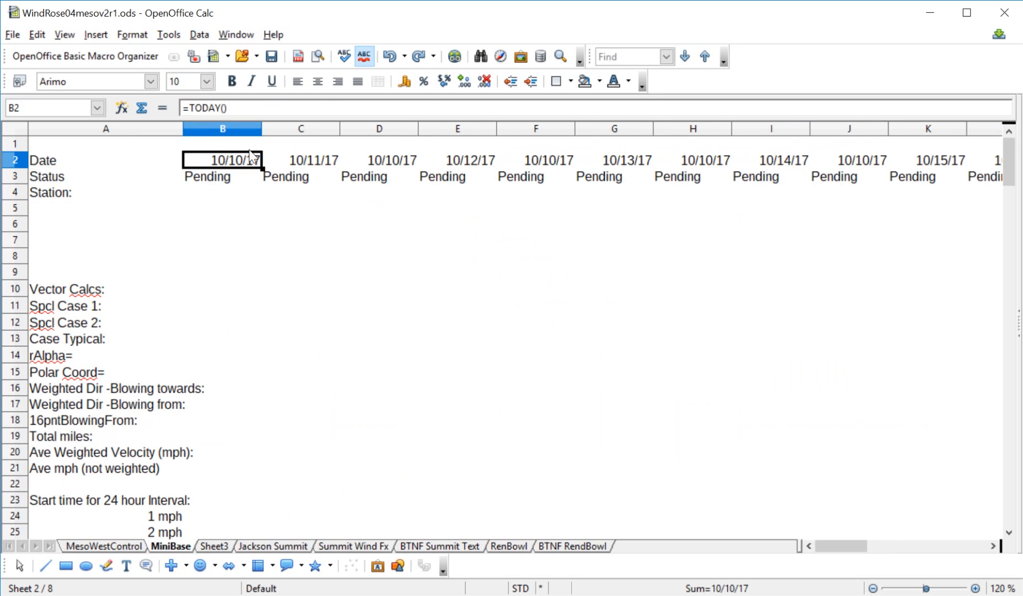
click(124, 546)
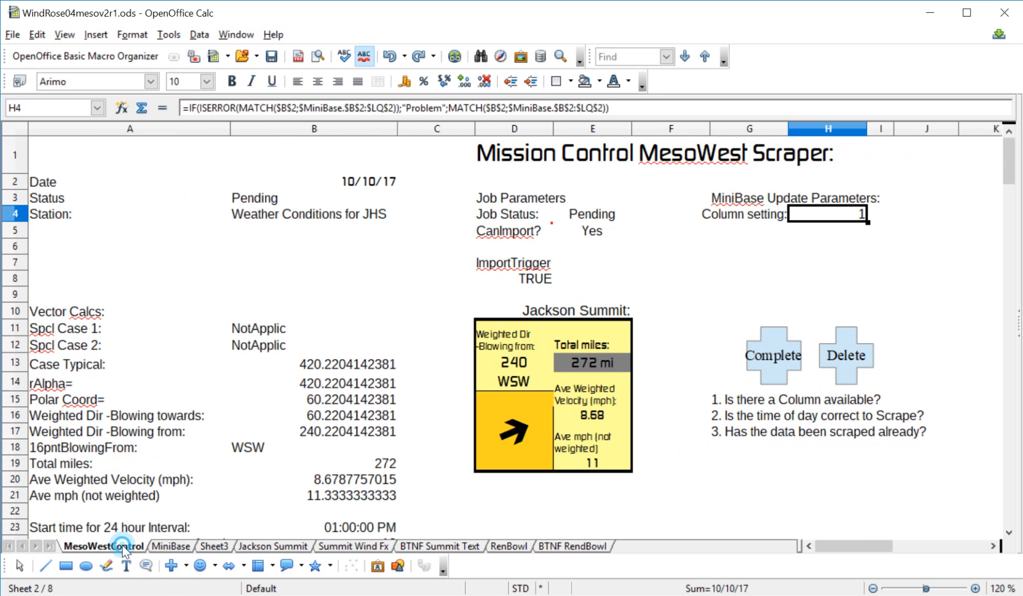
Wrap the AND formula in D8 in an IF function with "Ready" as the value when the test is true
click(530, 279)
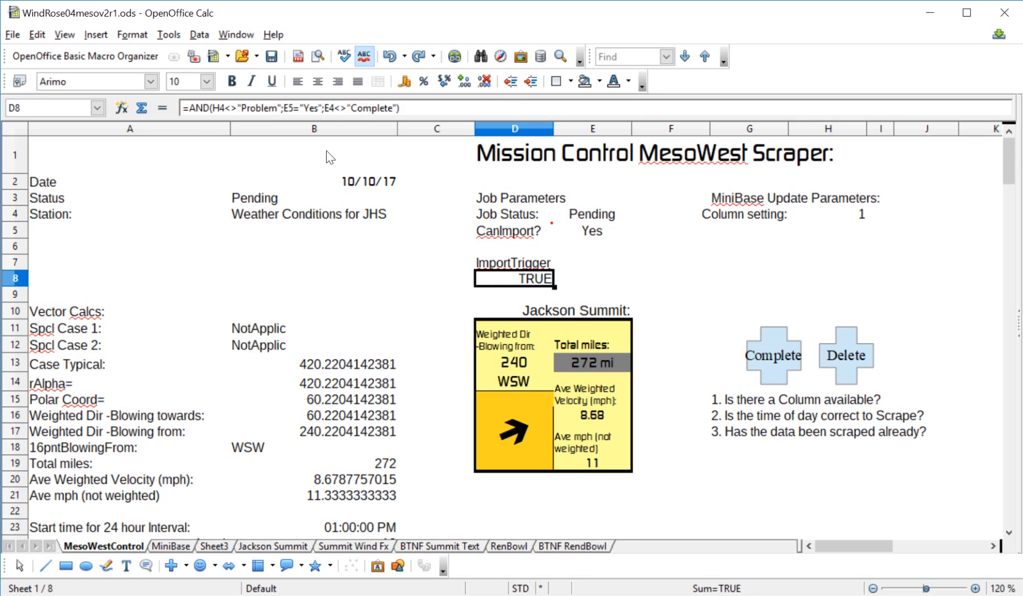
click(188, 109)
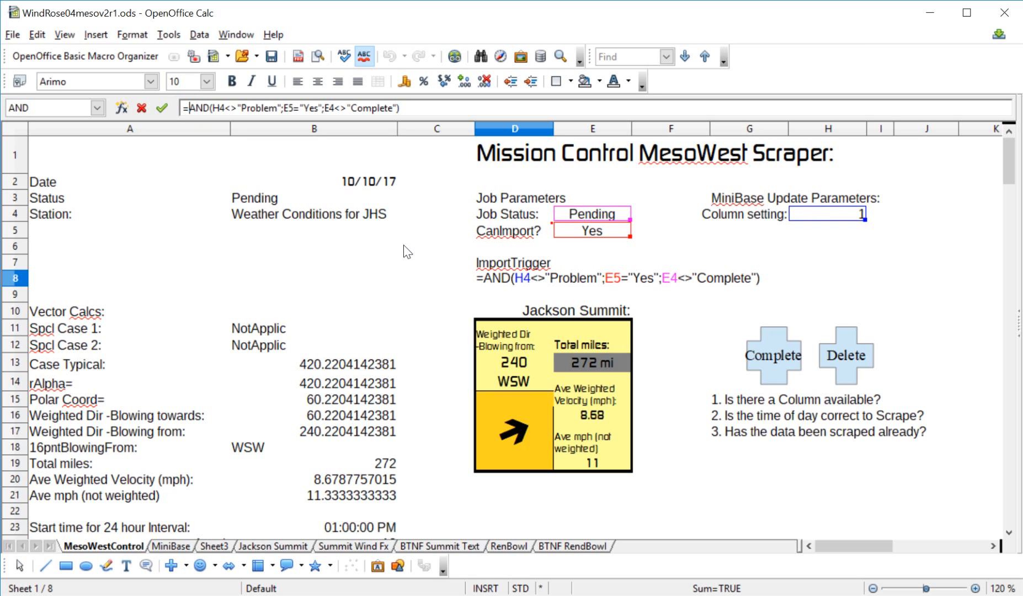
text(if)
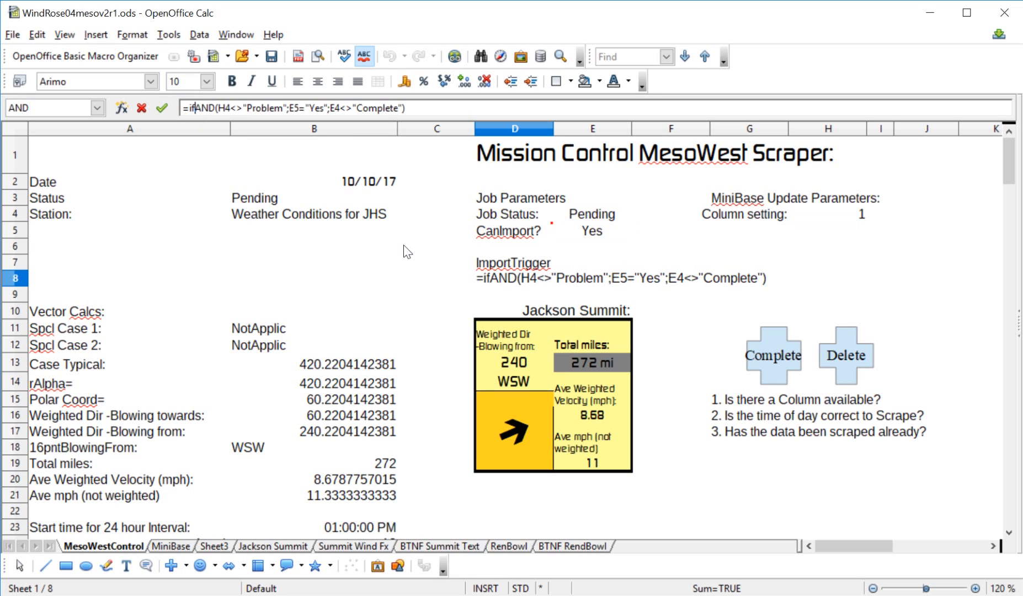
text(()
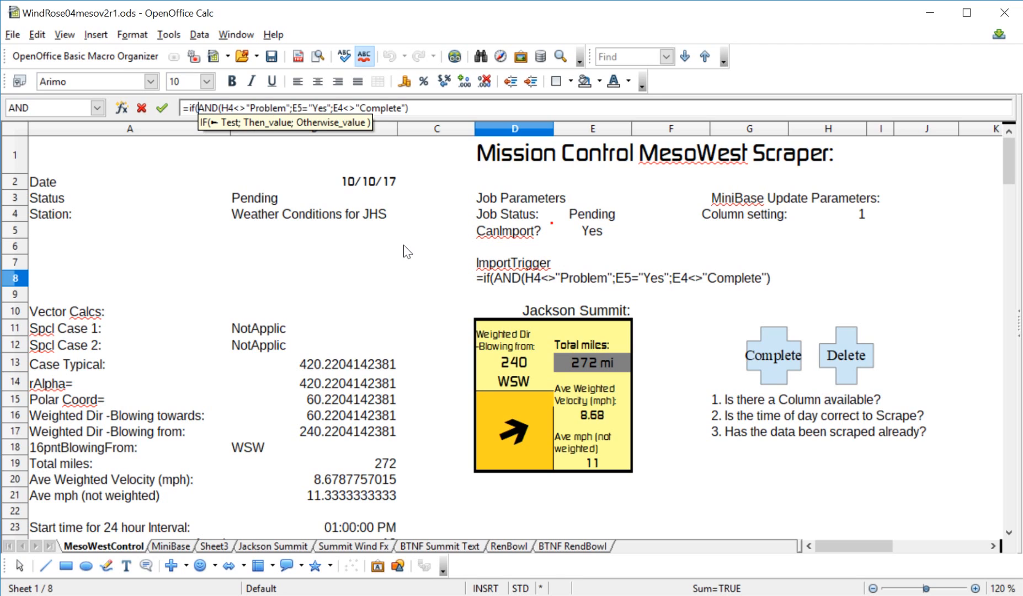
click(412, 107)
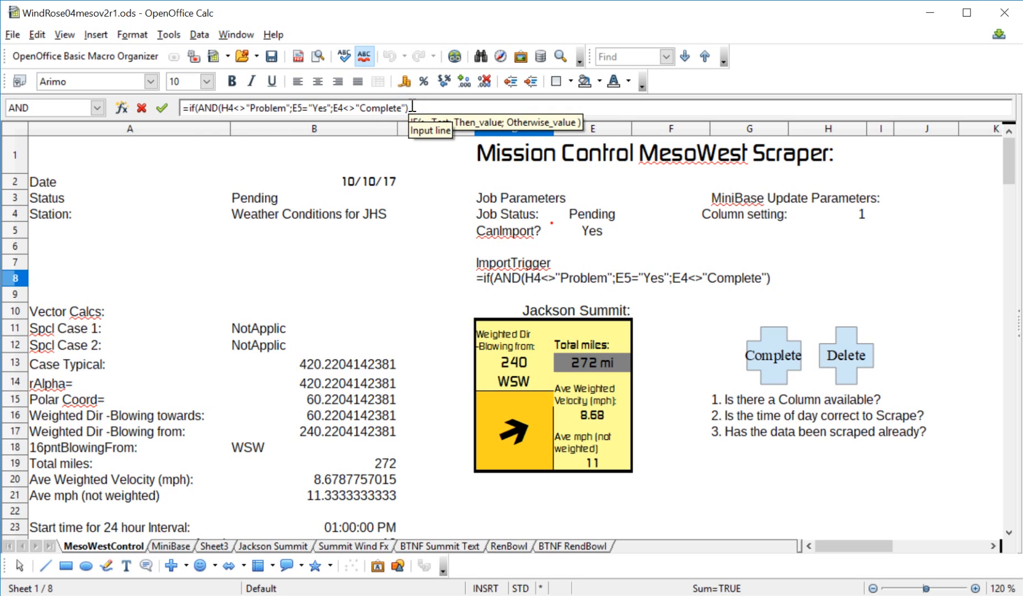
text(;)
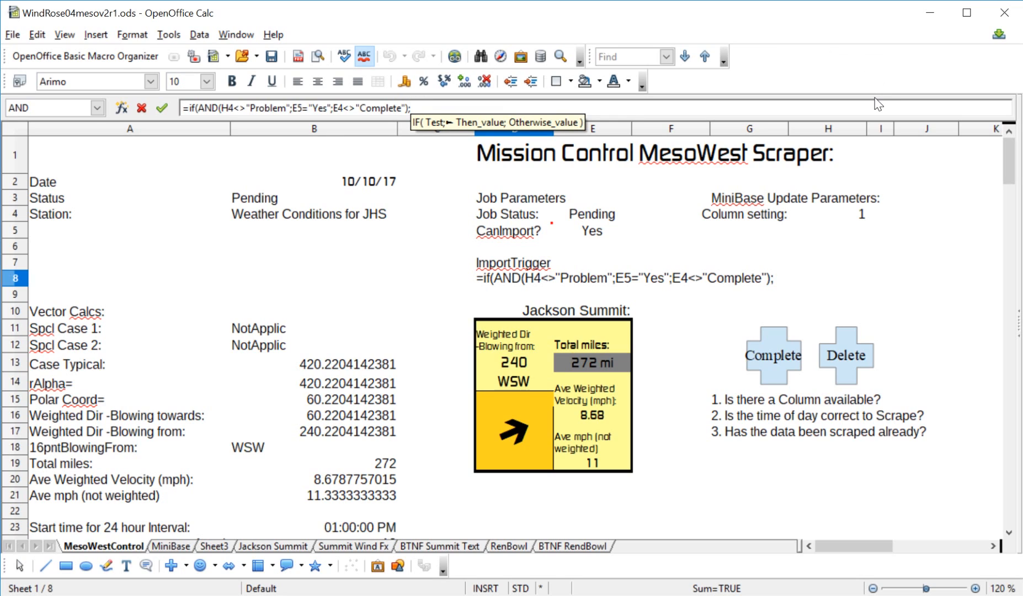
text("Ready")
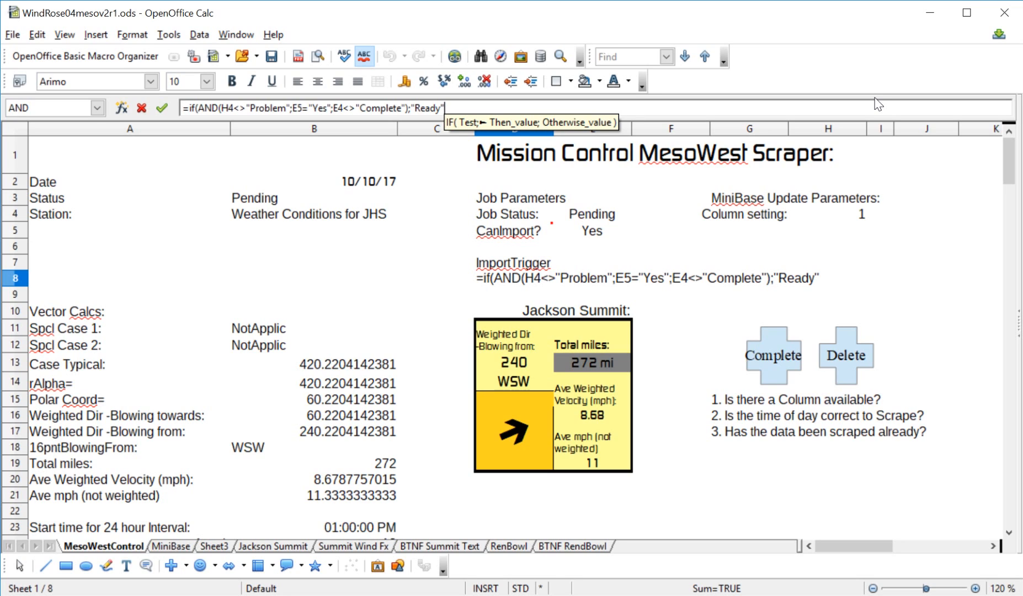
text(;)
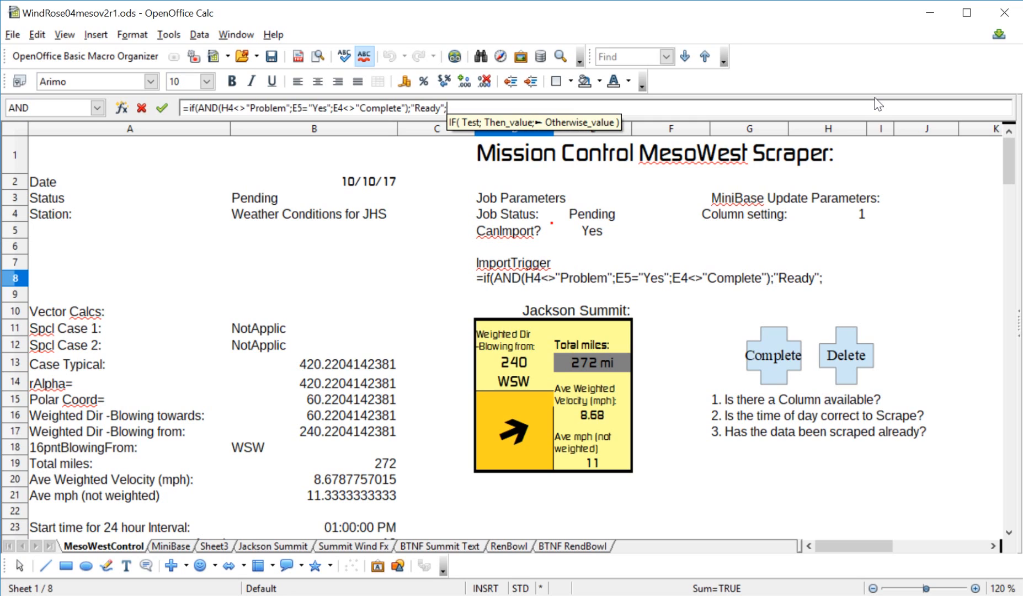
Add the Job Status cell E4 as the otherwise value of the IF formula in D8 and complete the formula
click(601, 217)
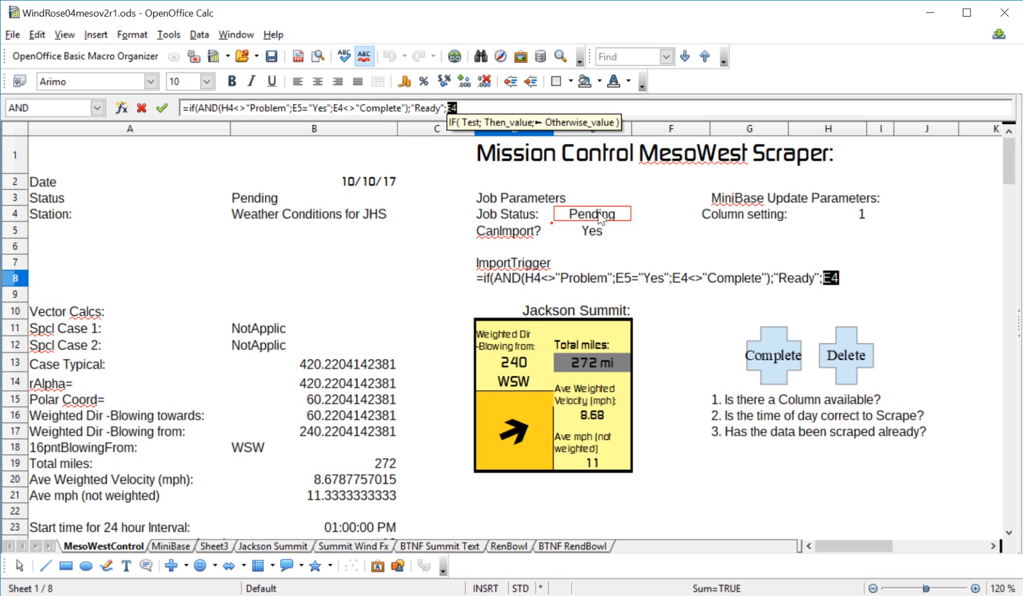
click(484, 108)
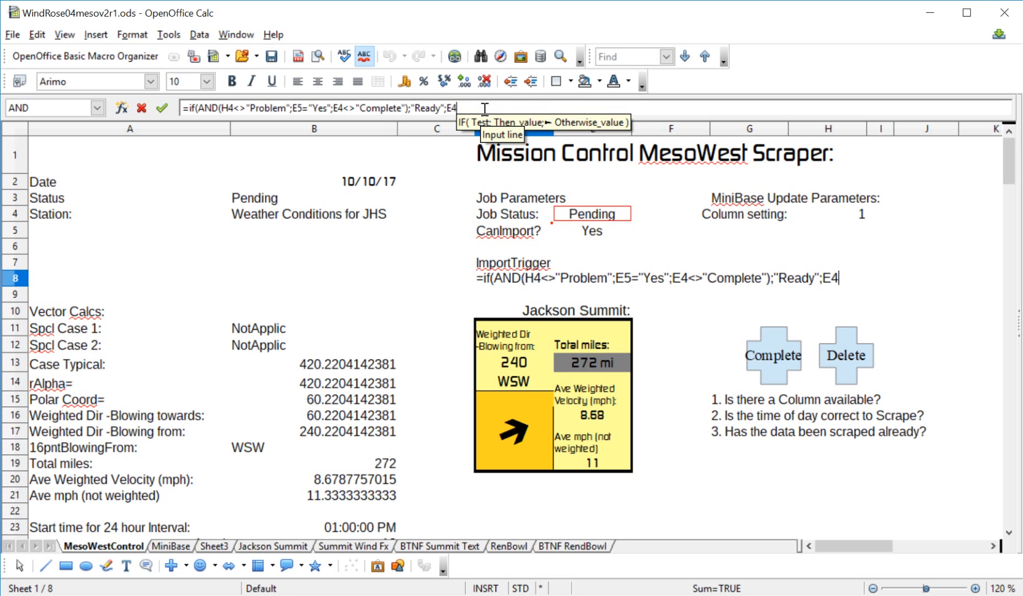
text())
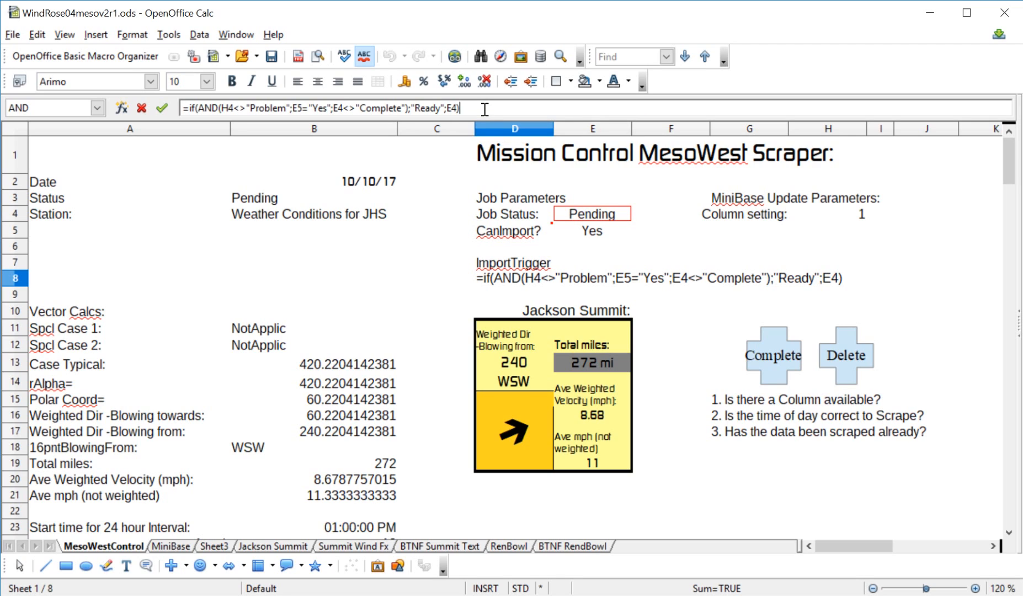
key(Return)
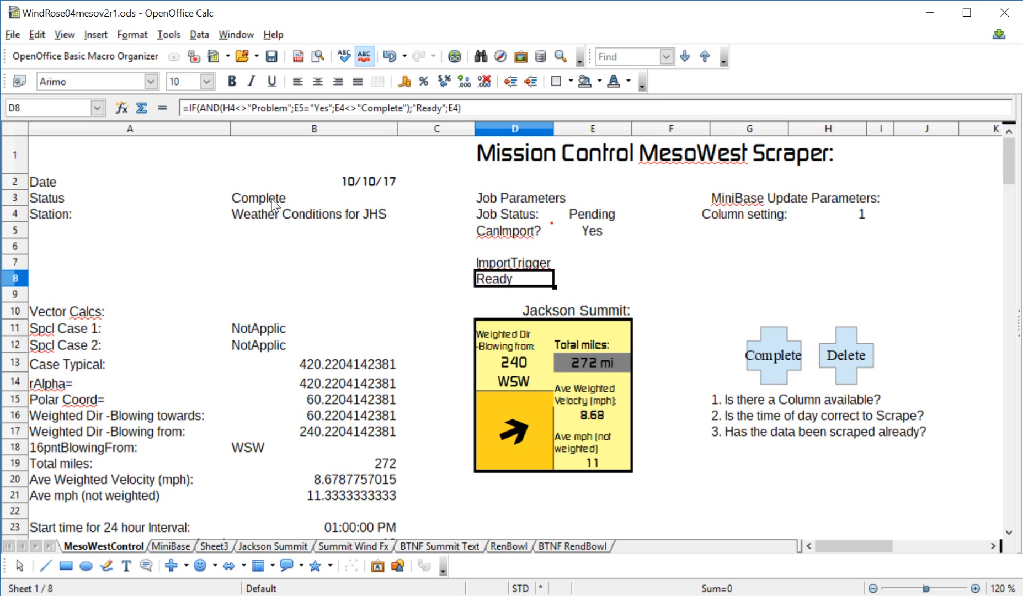
Examine the Status formula in B3 and the ImportTrigger formula in D8 on MesoWestControl
click(312, 197)
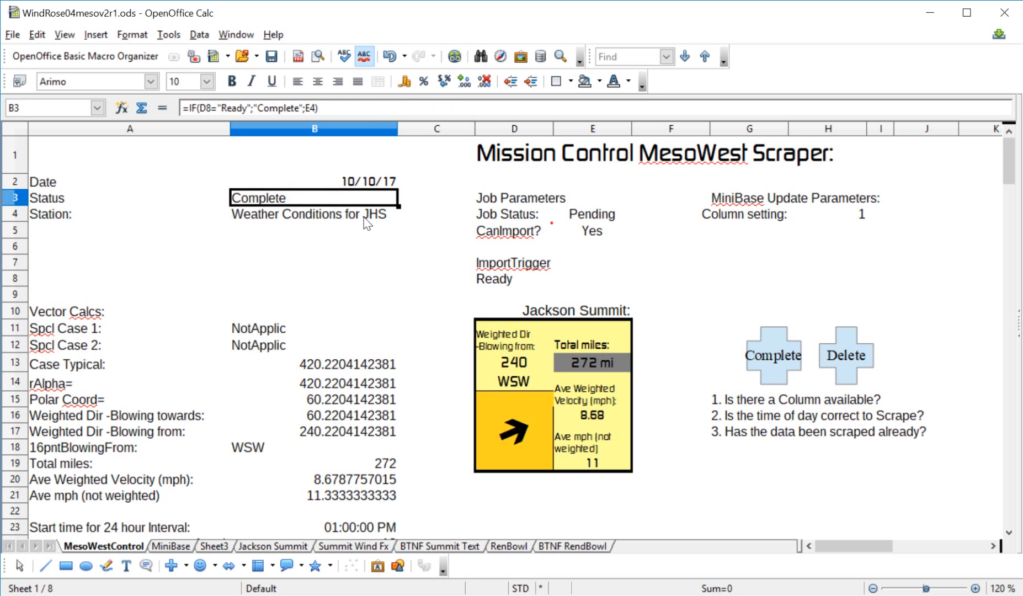
click(508, 285)
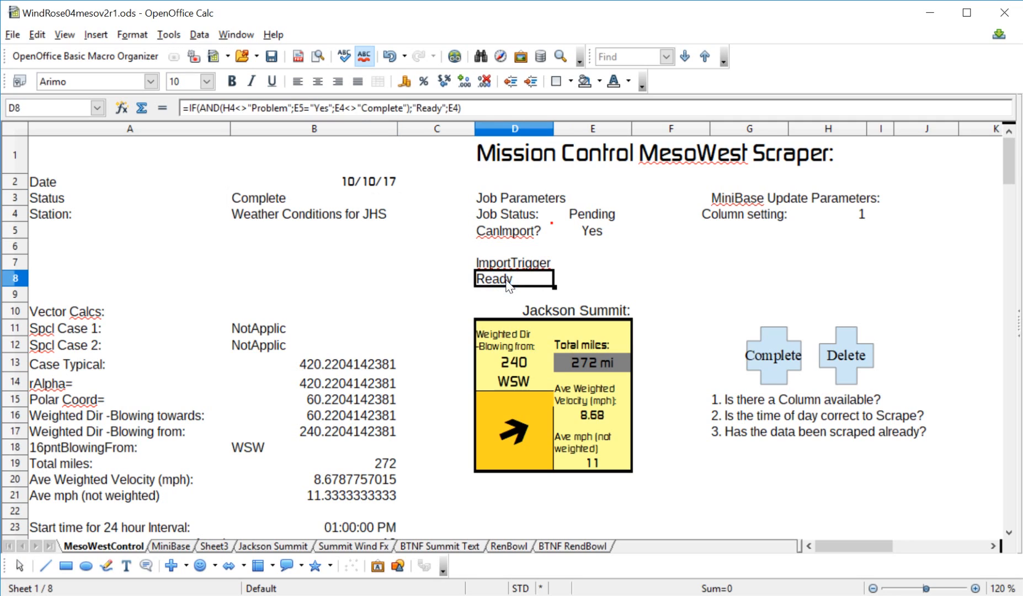
click(275, 201)
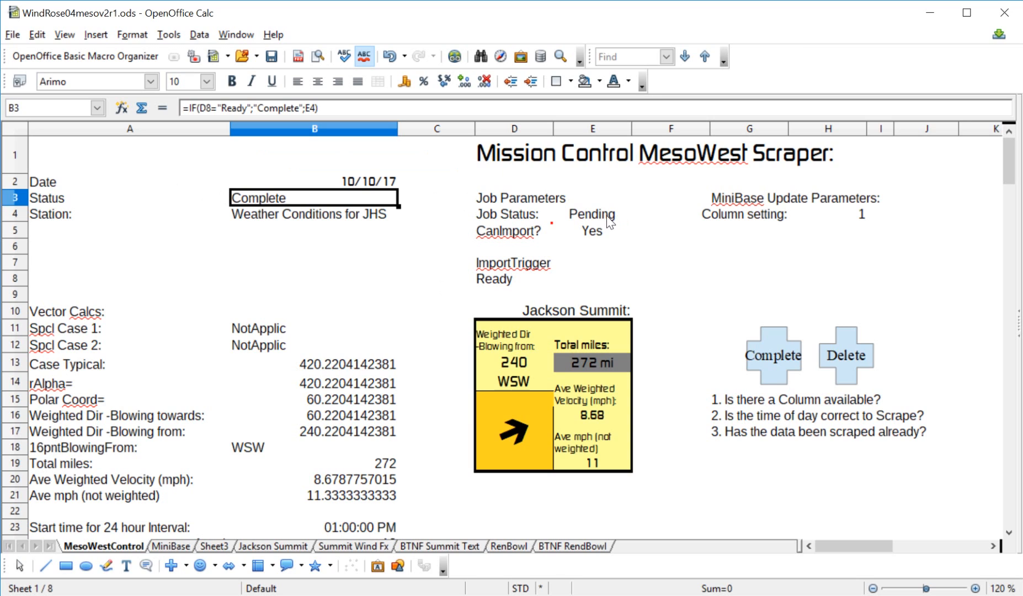
Clear the MiniBase B2 date again, check the Status and ImportTrigger IF formulas on MesoWestControl, and undo the clearing
click(168, 546)
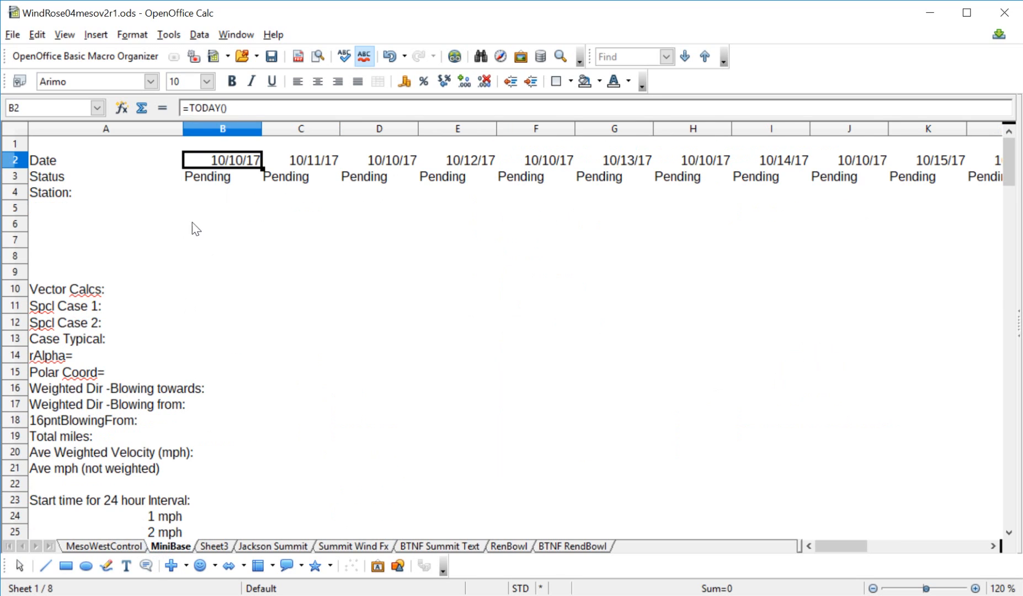
key(Delete)
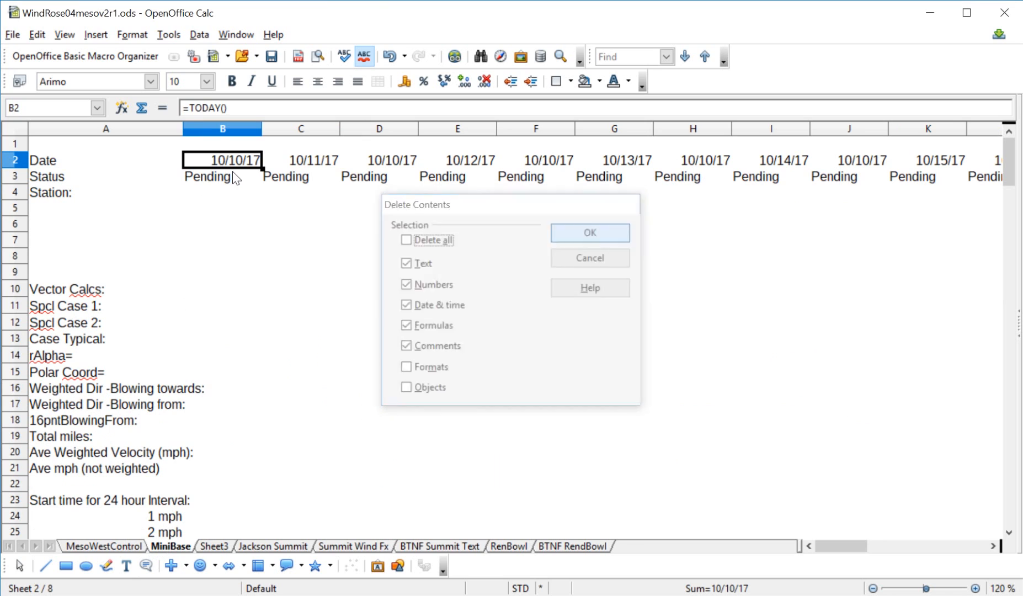
key(Return)
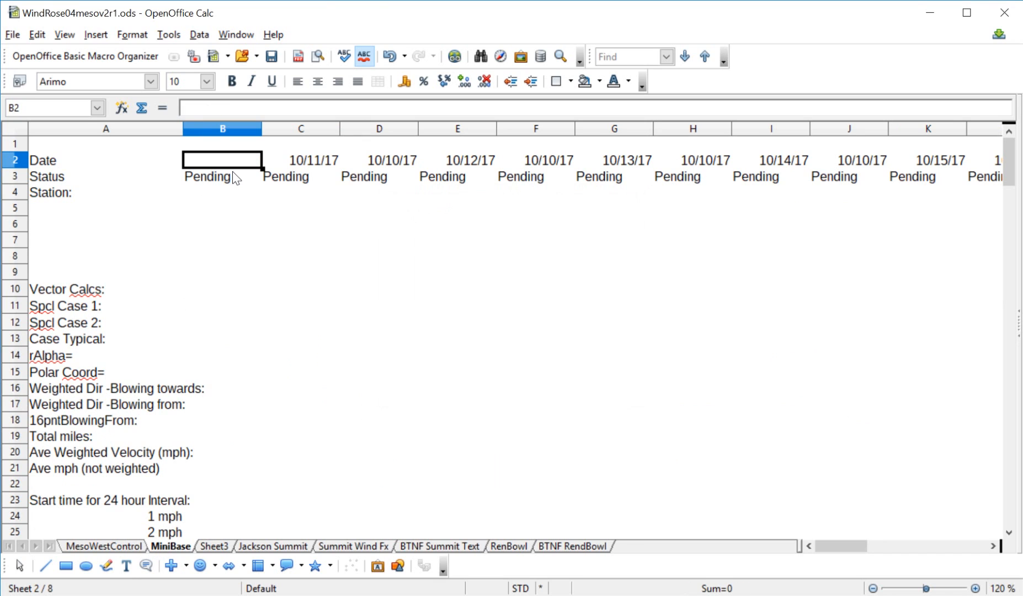
click(111, 546)
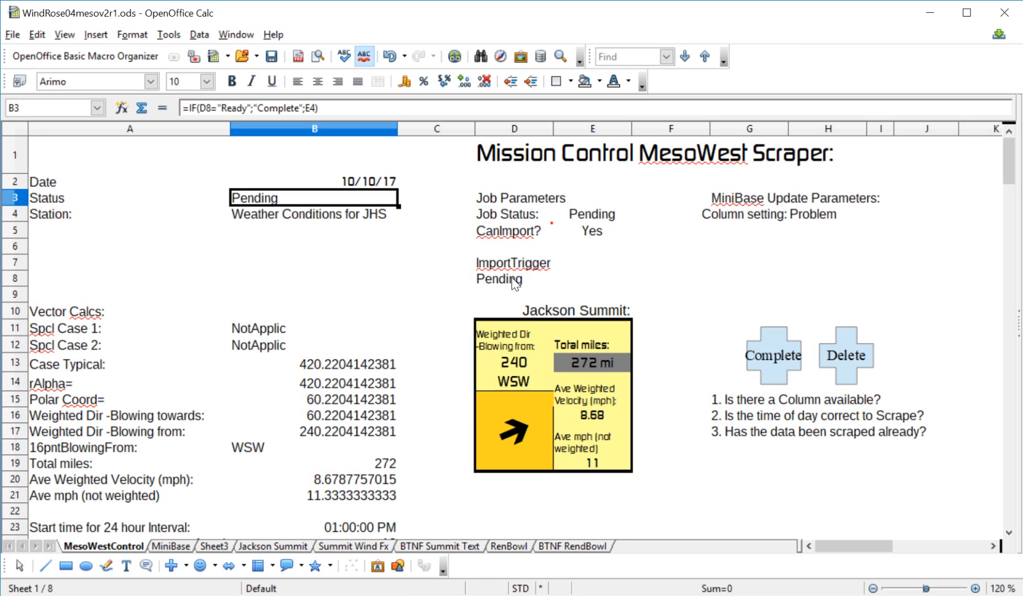
click(171, 545)
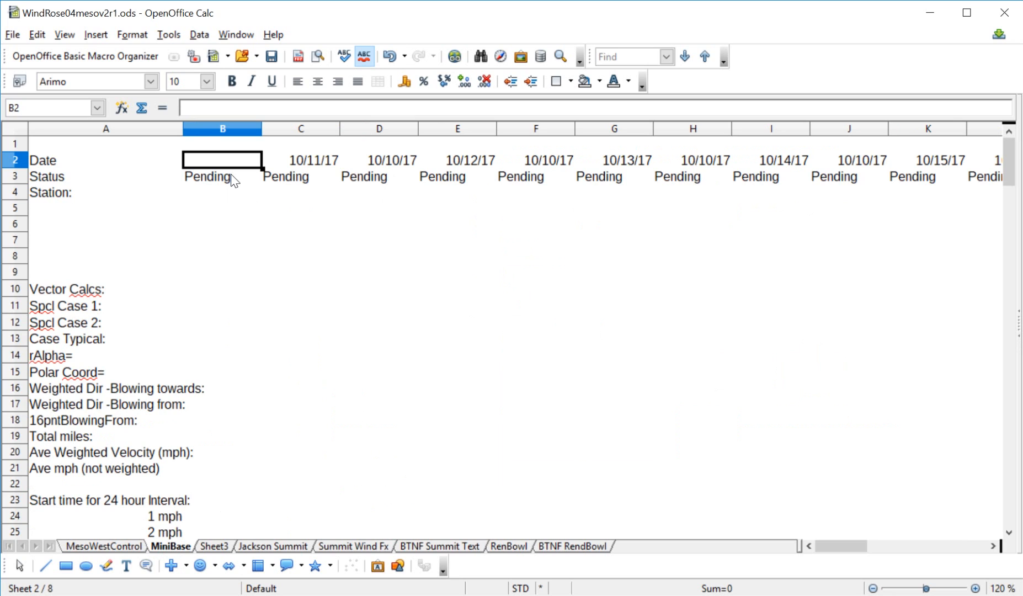
key(ctrl+z)
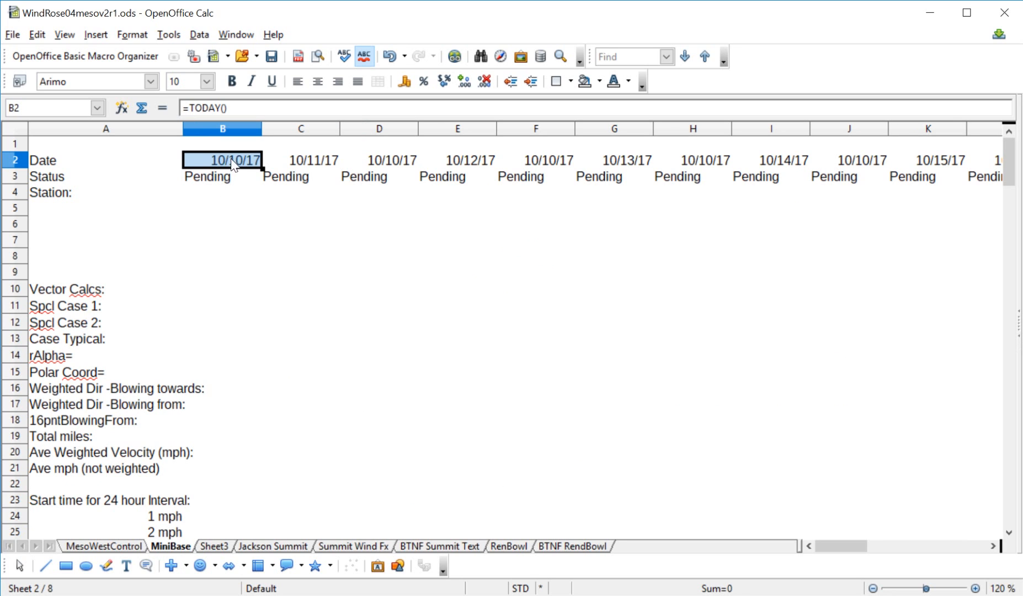
On the MesoWestControl sheet, remove the Complete and Delete cross-shaped buttons beside the Jackson Summit box
click(84, 547)
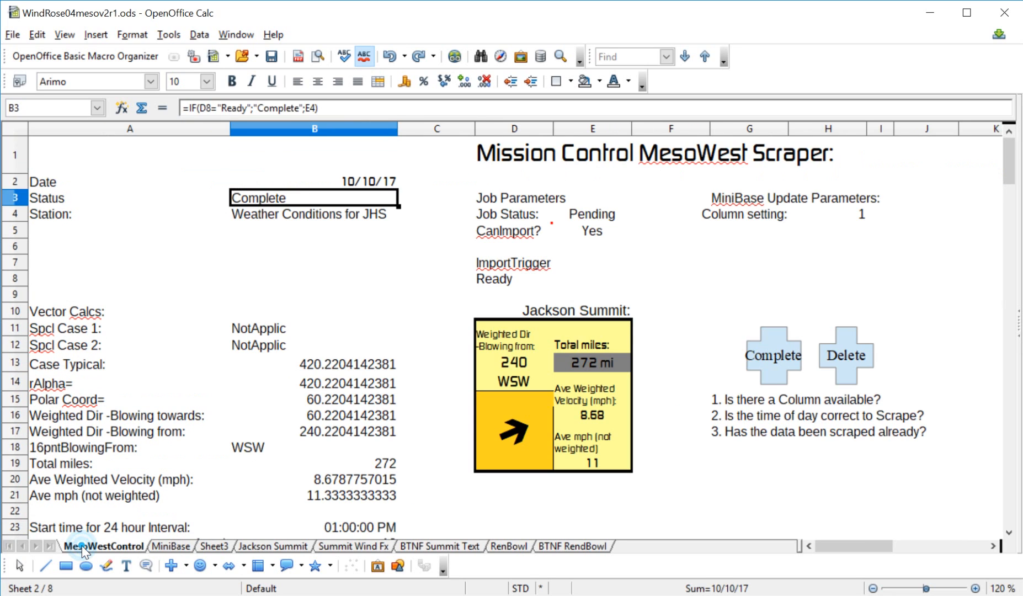
click(495, 284)
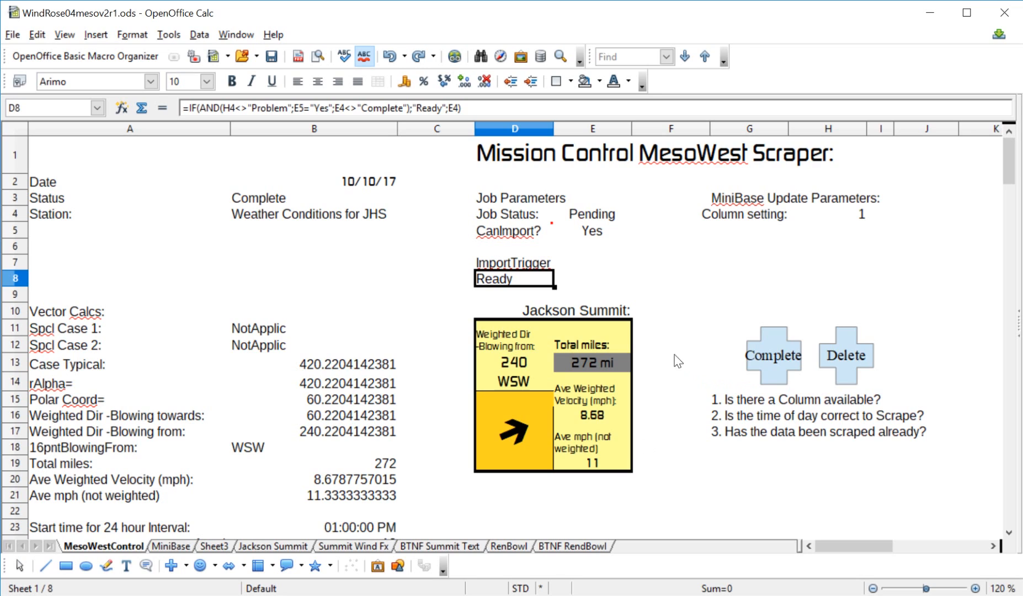
right_click(776, 351)
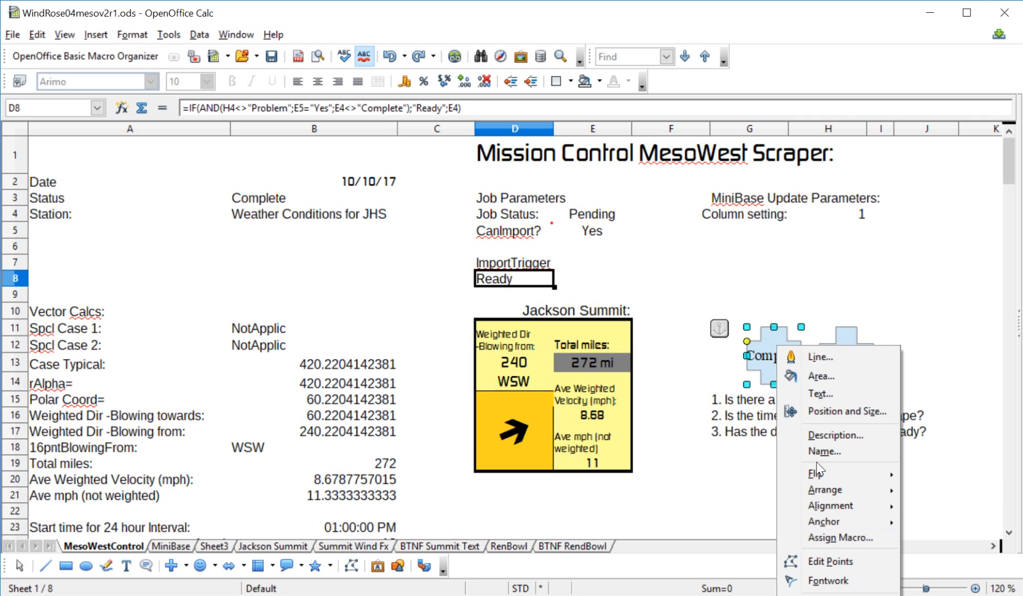
click(773, 340)
drag(773, 341, 844, 353)
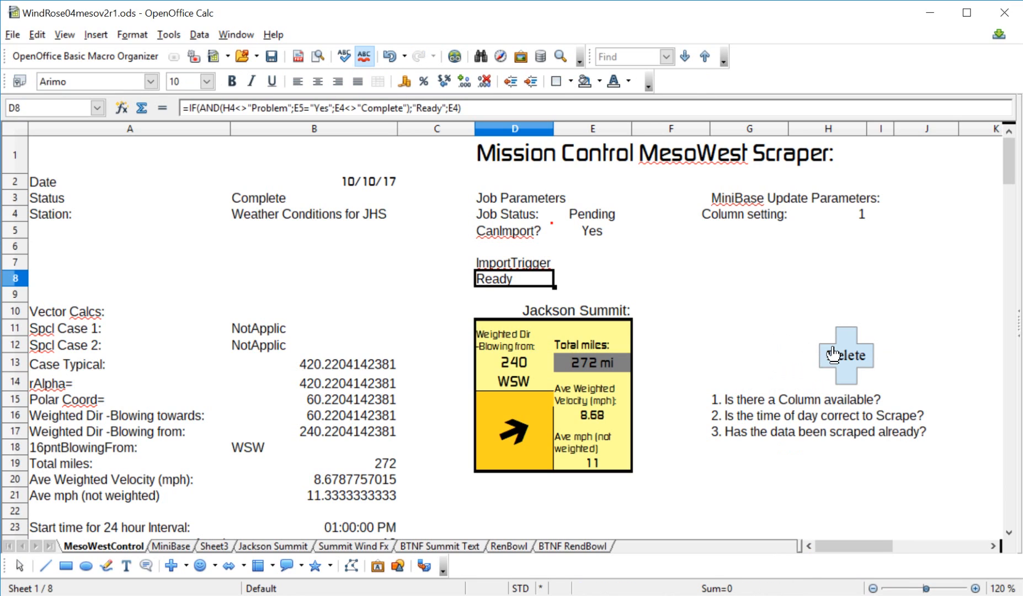
right_click(833, 348)
click(839, 336)
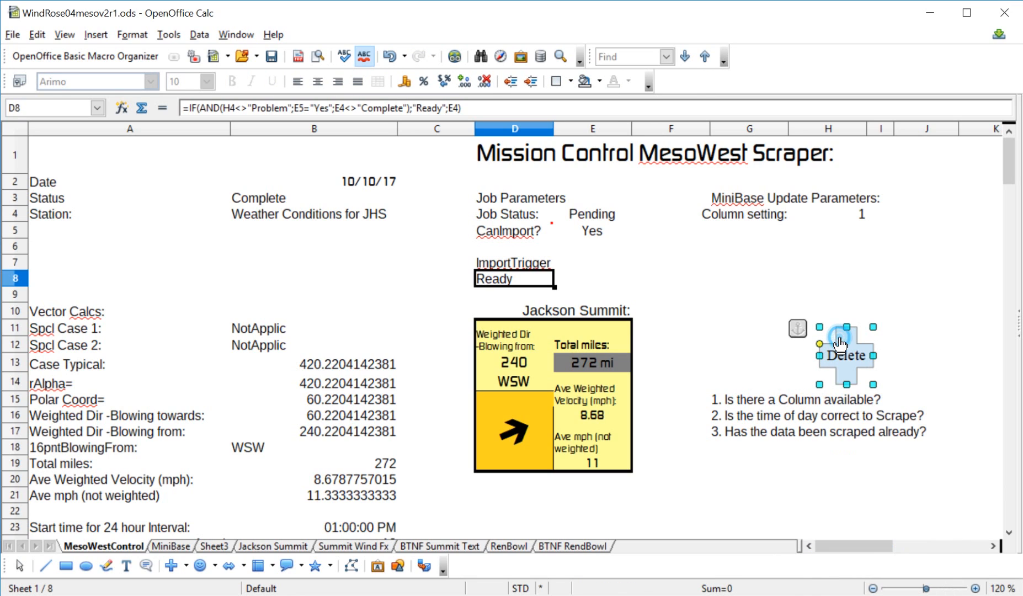
key(Delete)
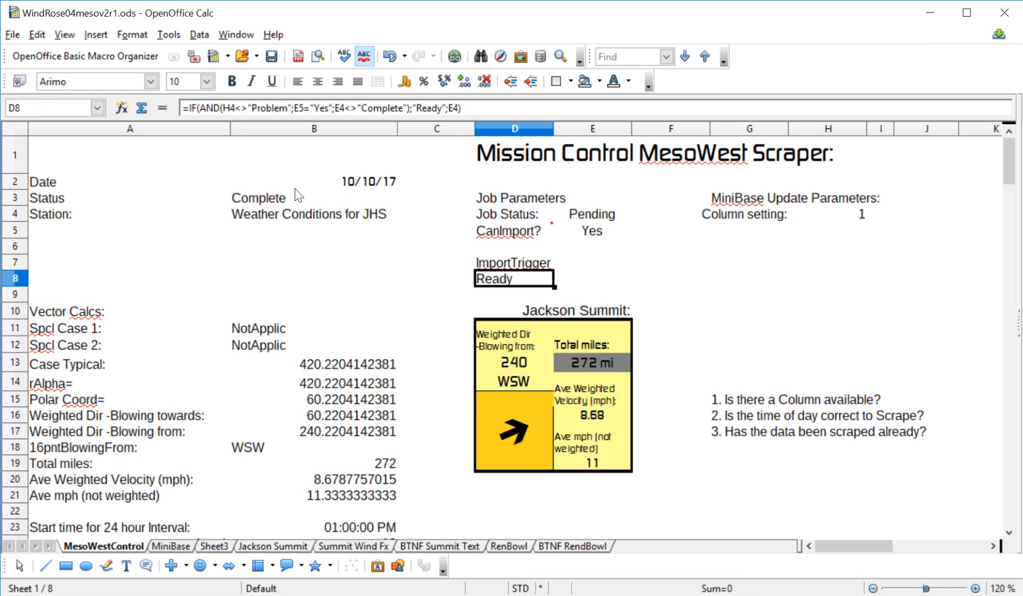
Copy the text "1. Is there a Column available?" from cell G15, leaving the cell's content as it is
click(322, 197)
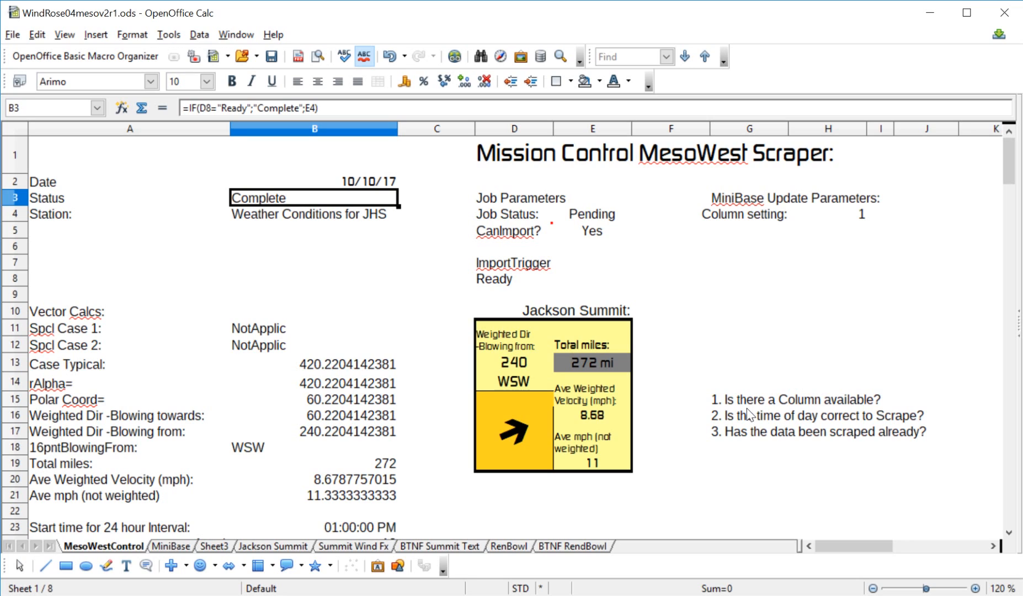
click(724, 411)
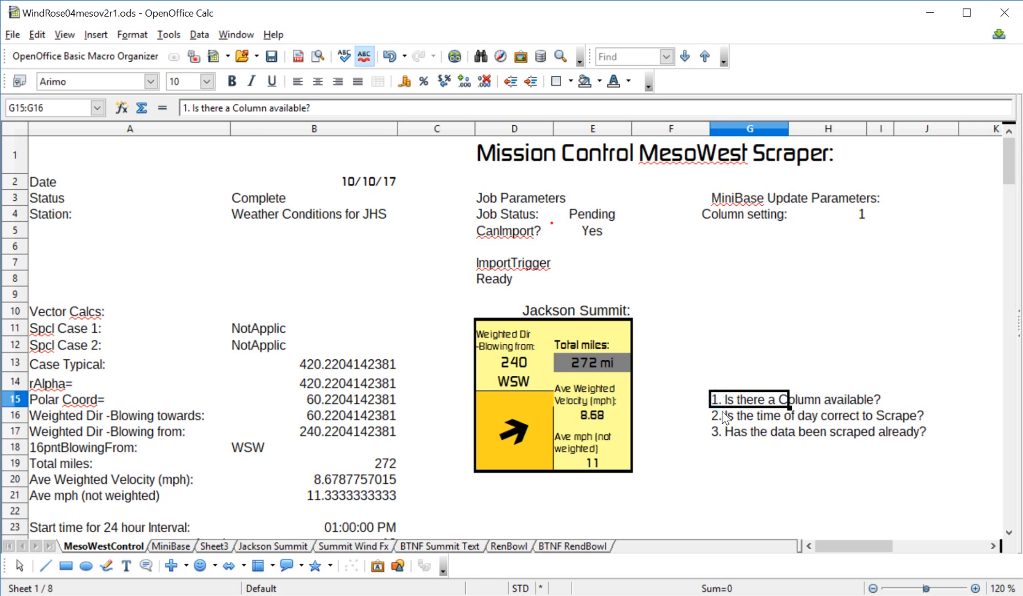
mouse_move(725, 419)
mouse_down()
mouse_move(729, 433)
mouse_move(728, 402)
mouse_up()
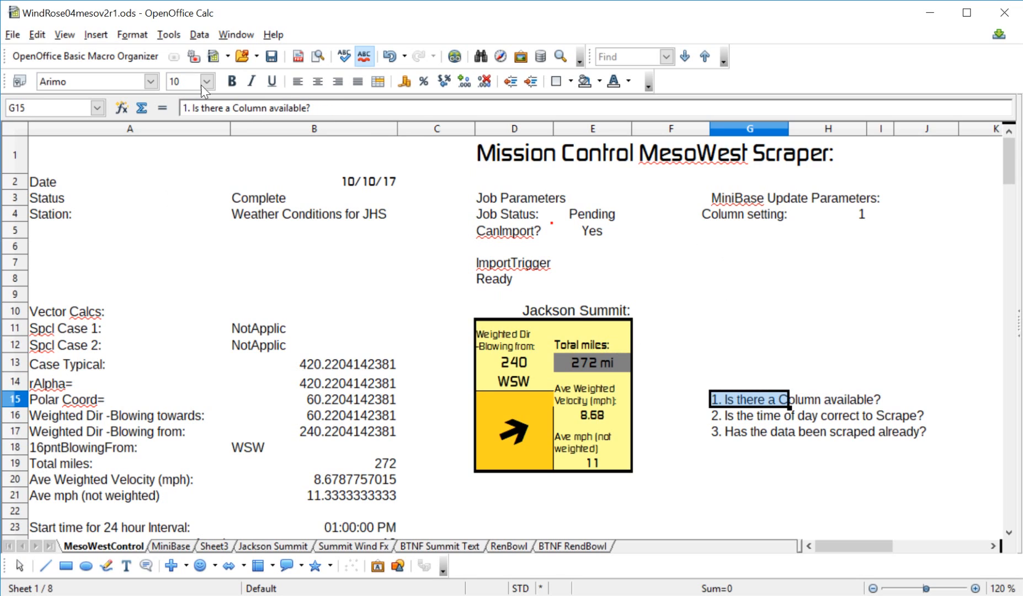
click(315, 108)
drag(316, 107, 162, 117)
key(ctrl+c)
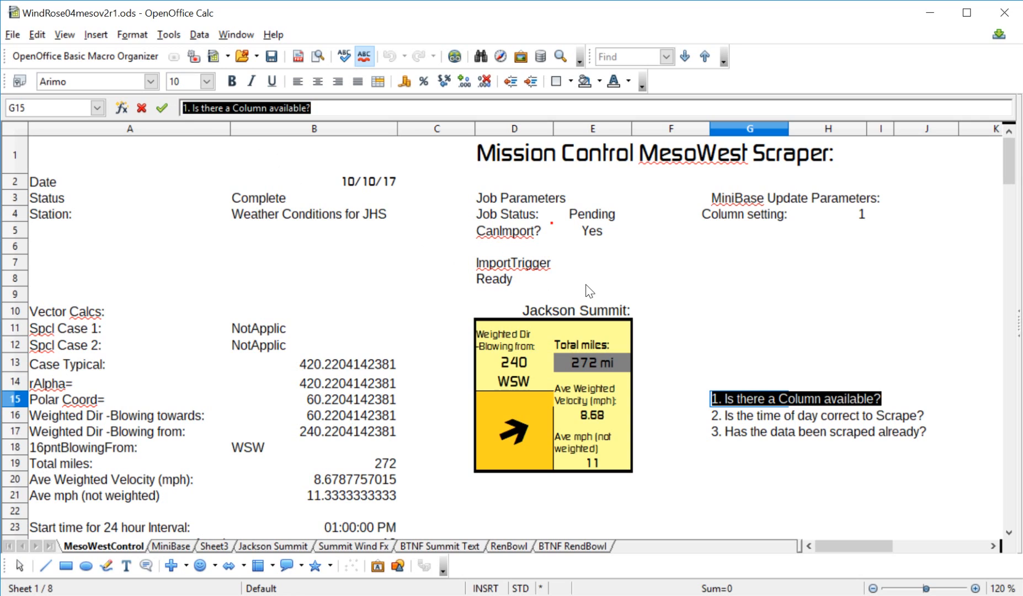
key(Escape)
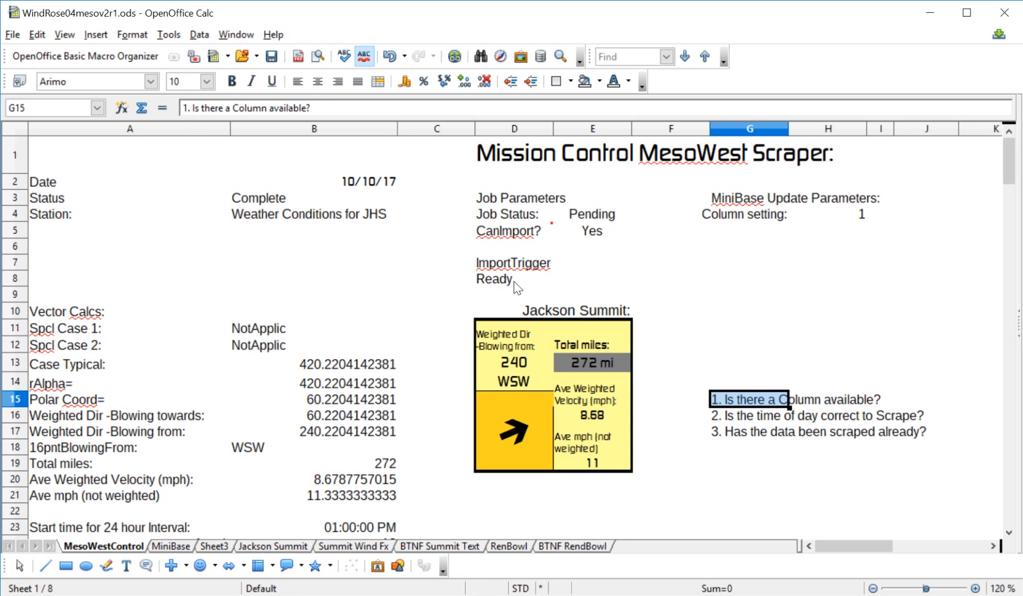
Insert a comment on the ImportTrigger cell D8 containing the copied question "1. Is there a Column available?"
click(518, 281)
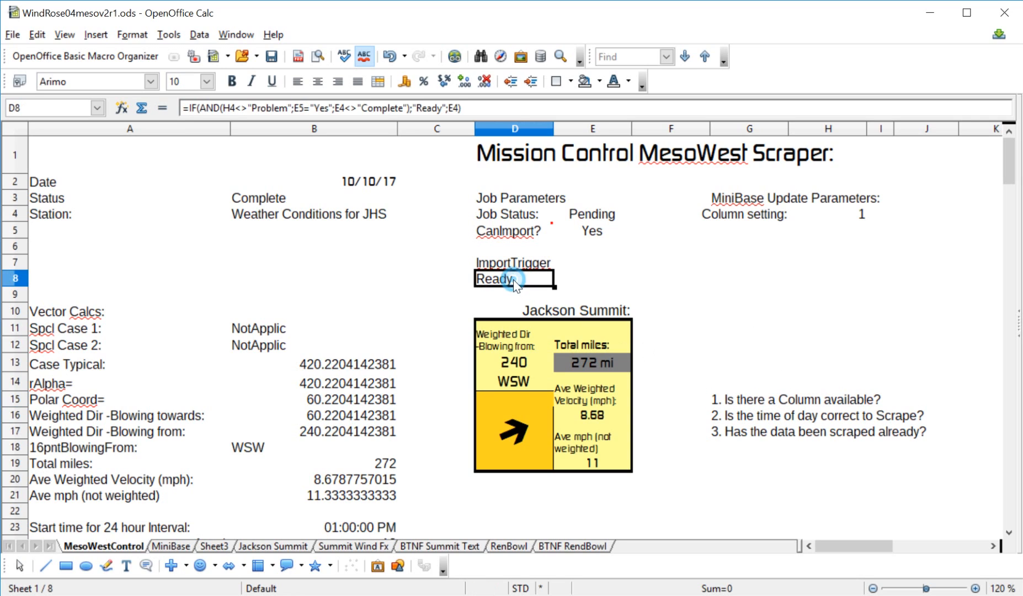
click(97, 36)
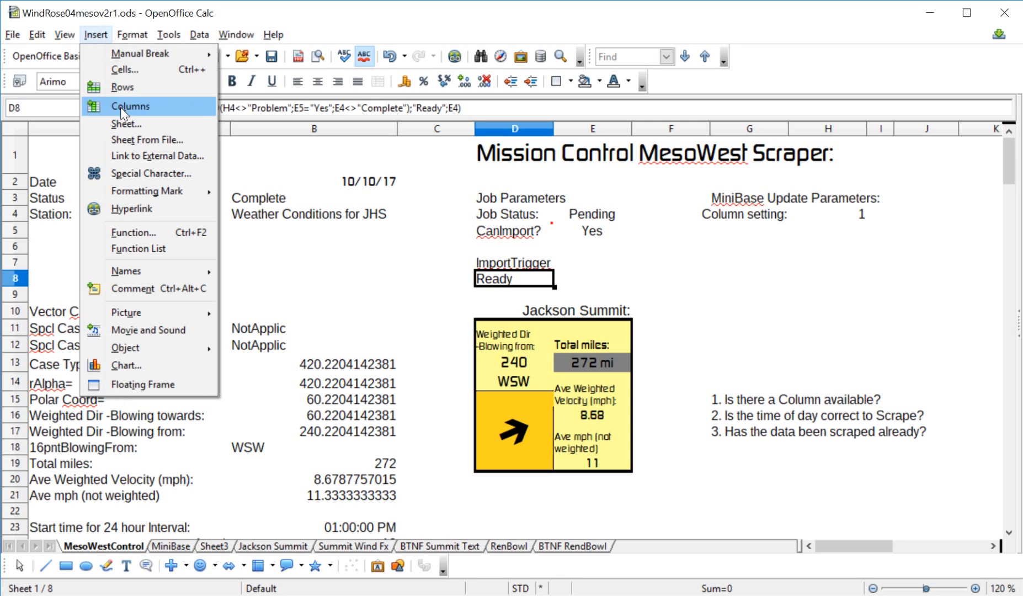
click(140, 287)
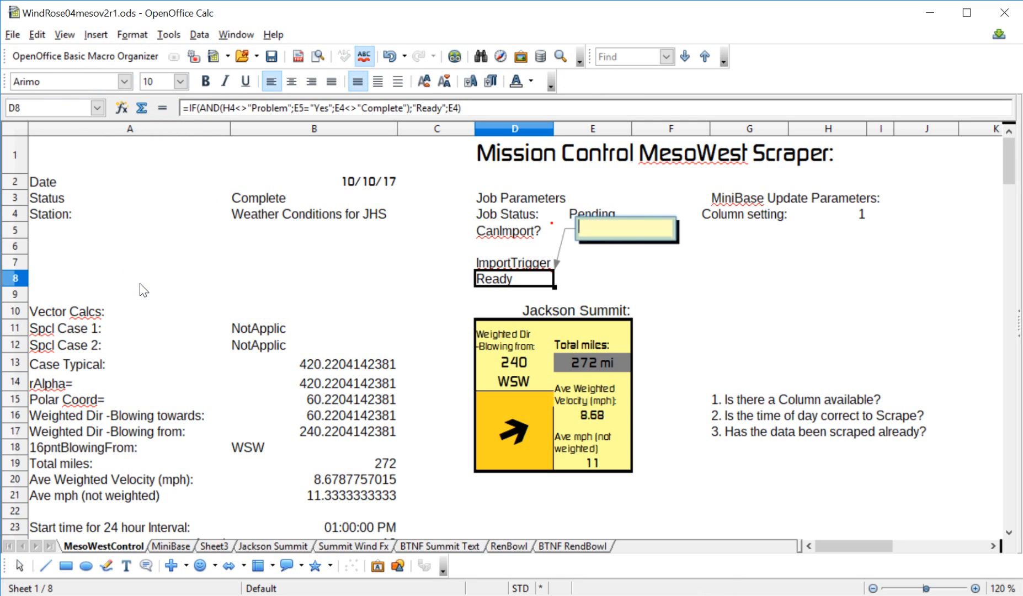
key(ctrl+v)
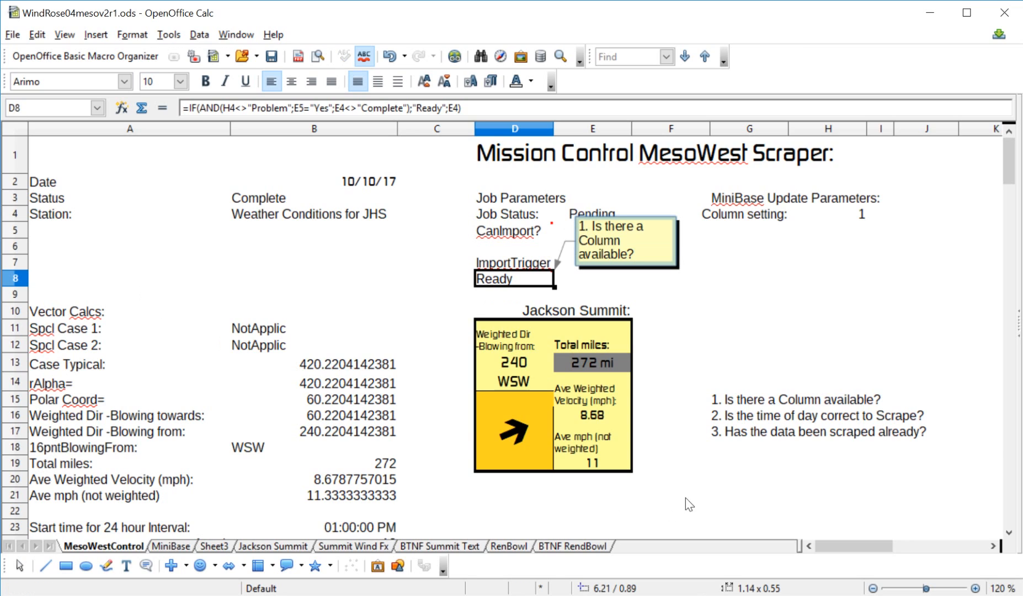
Copy the text "2. Is the time of day correct to Scrape?" from cell G16
click(741, 416)
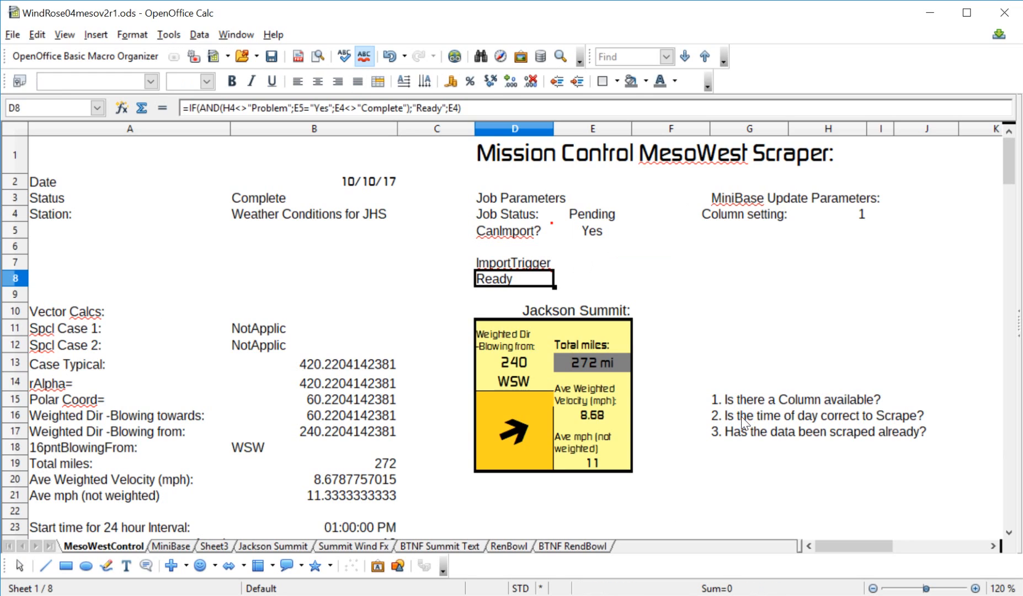
click(360, 108)
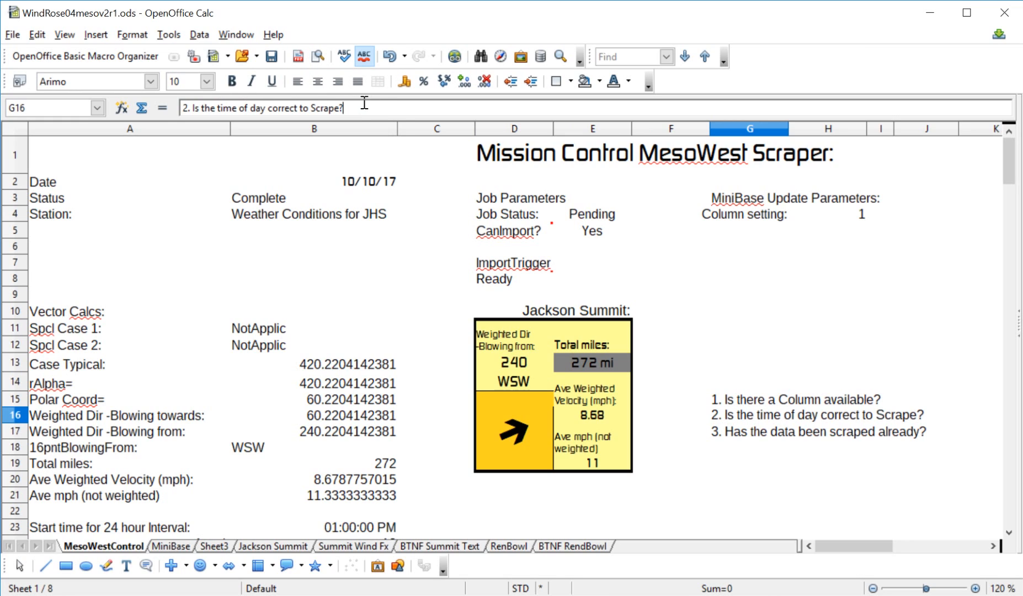
drag(361, 105, 184, 108)
key(ctrl+c)
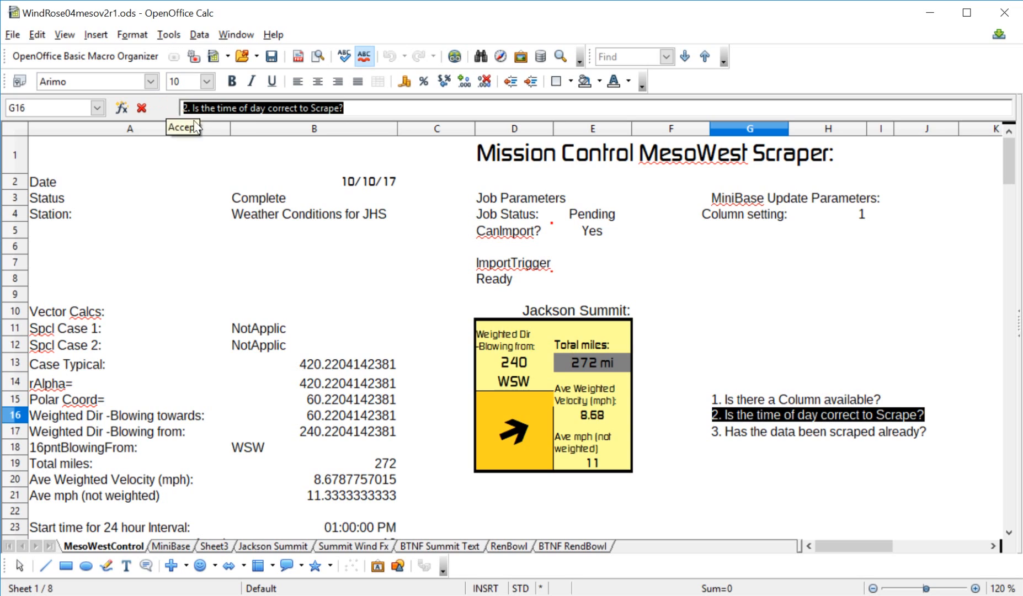
click(169, 102)
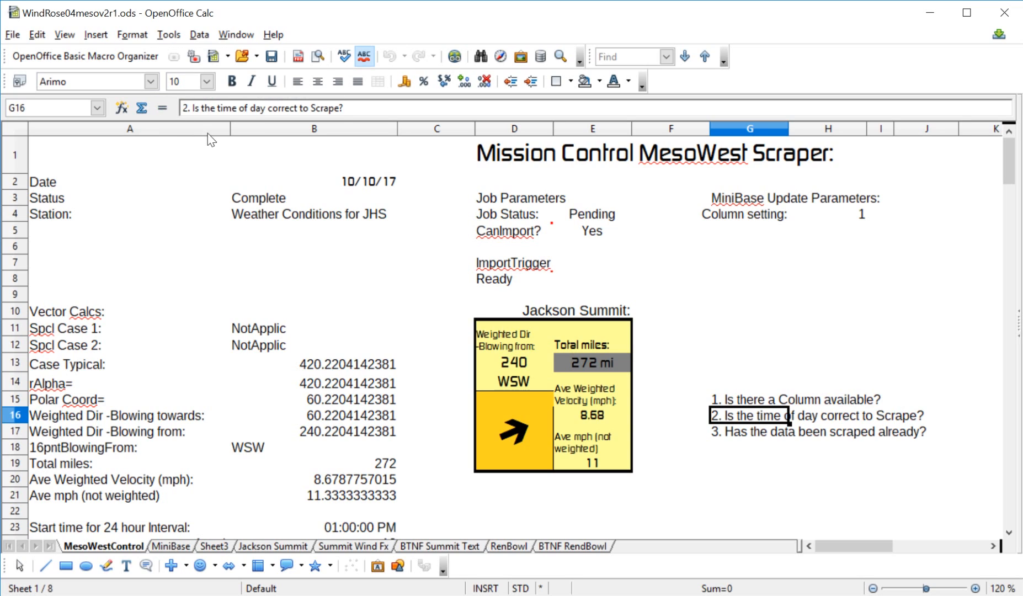
Paste "2. Is the time of day correct to Scrape?" on a new line in the D8 comment
click(499, 281)
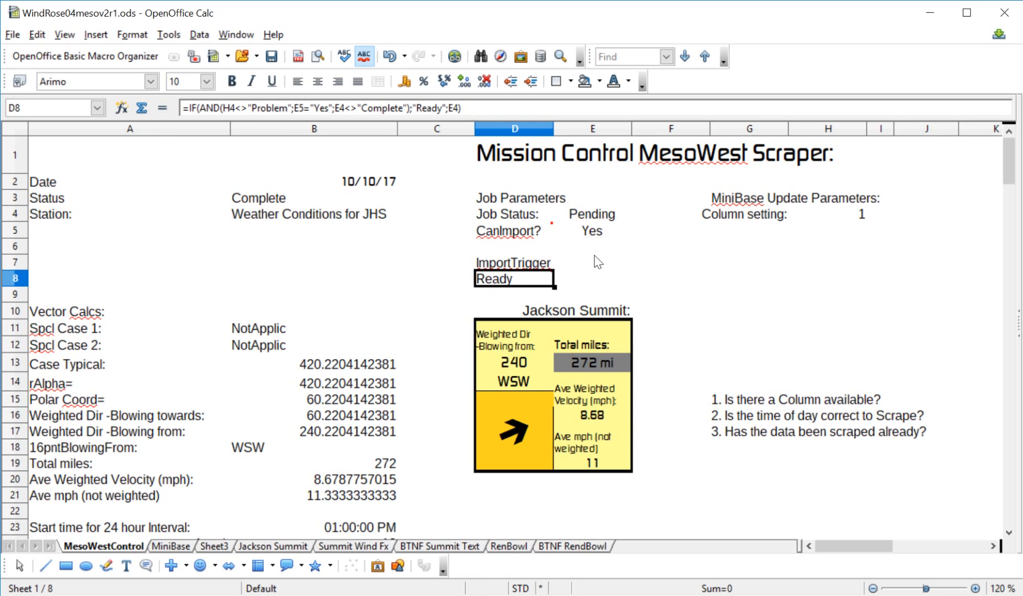
click(96, 37)
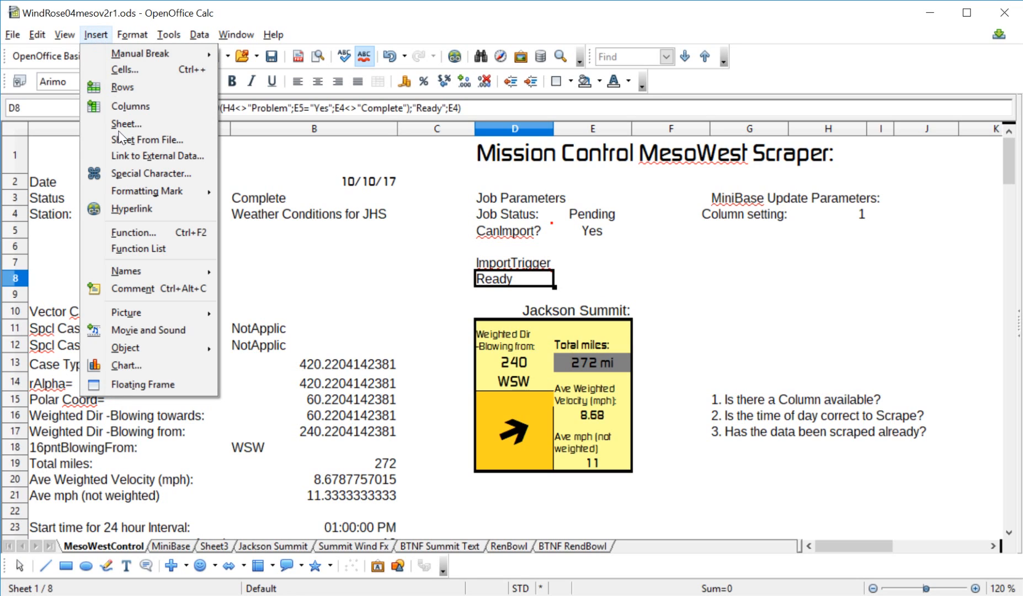
click(134, 288)
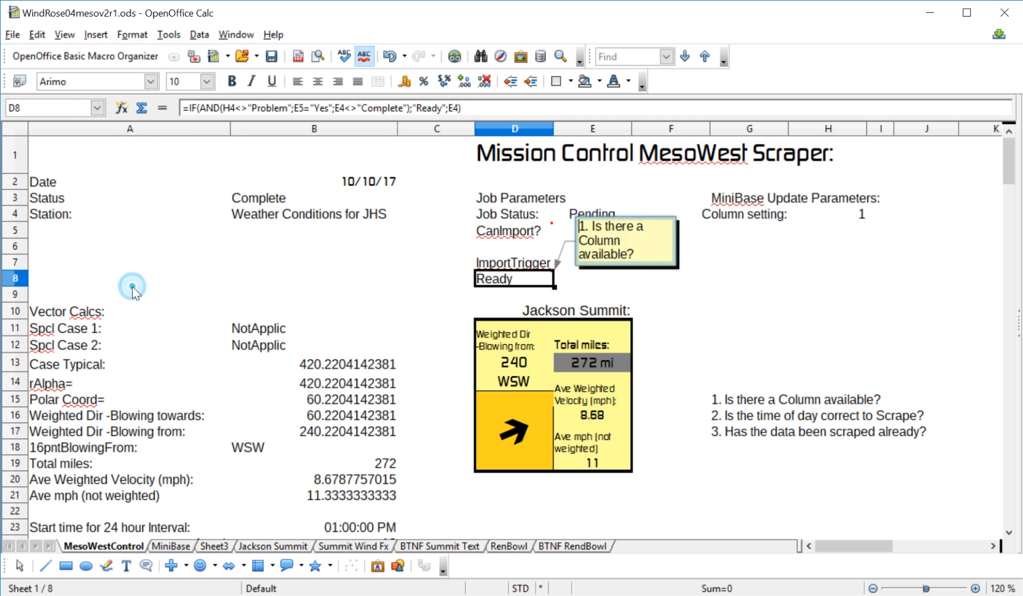
click(637, 256)
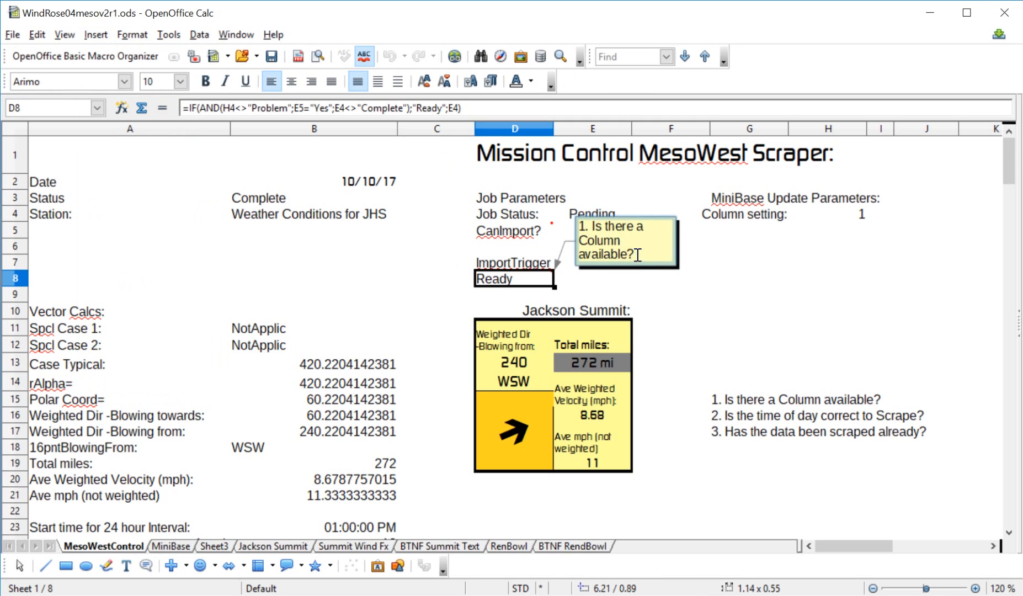
click(636, 253)
key(Return)
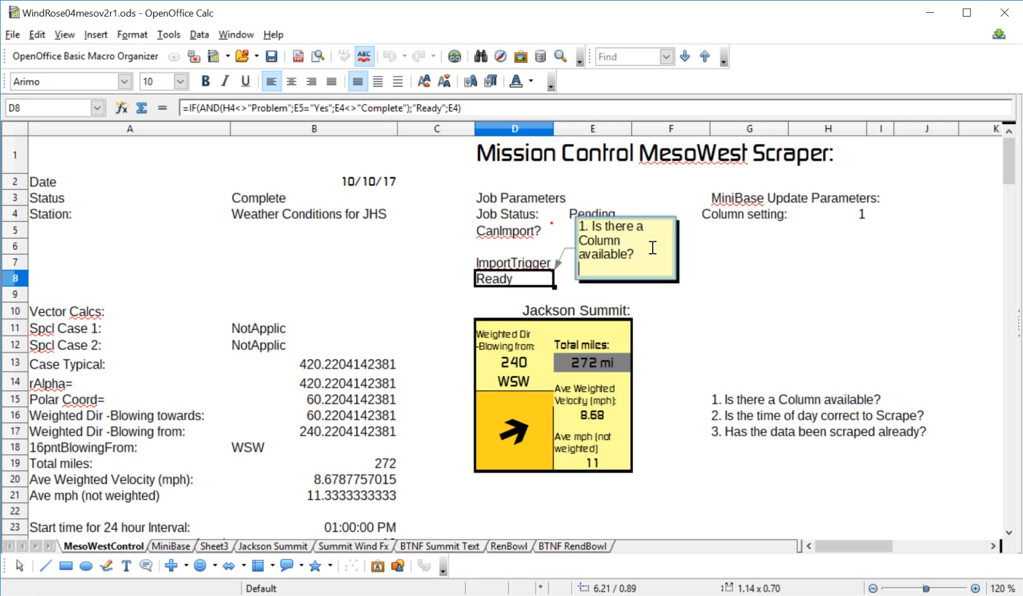
key(ctrl+v)
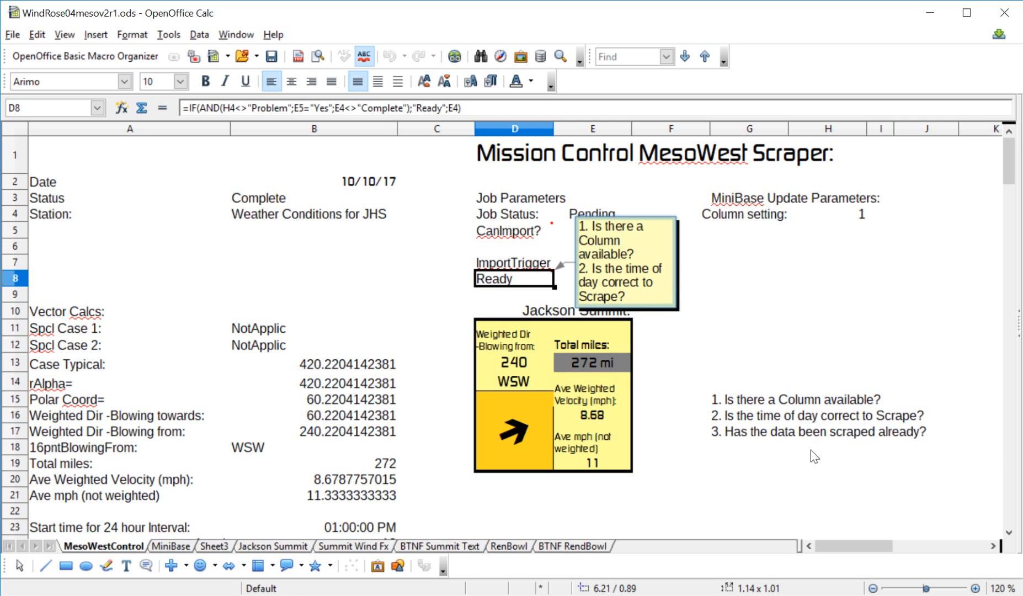
Copy the text "3. Has the data been scraped already?" from cell G17 without altering the cell
click(738, 438)
click(738, 438)
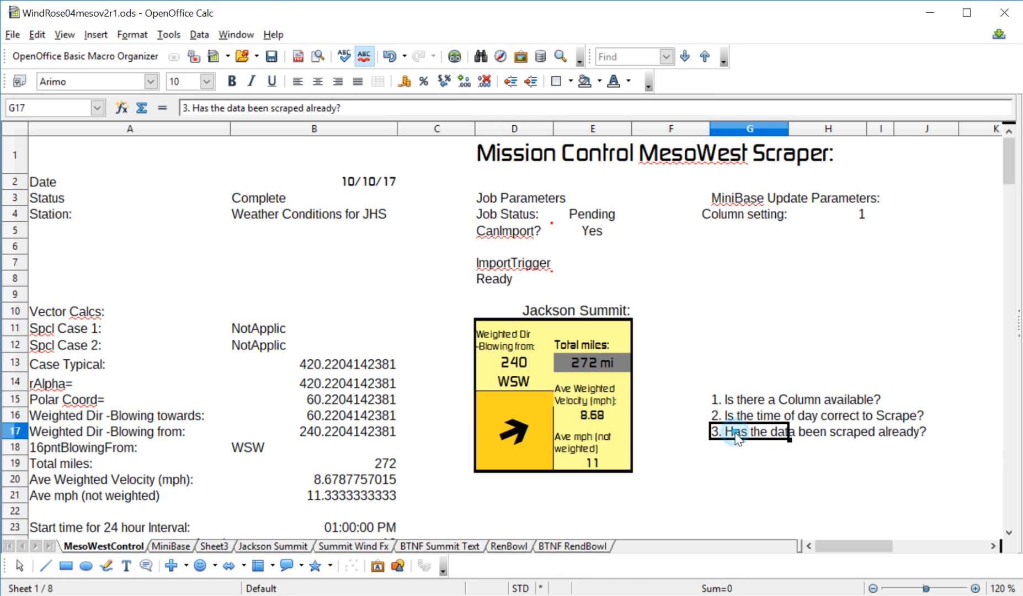
drag(375, 108, 175, 110)
key(ctrl+c)
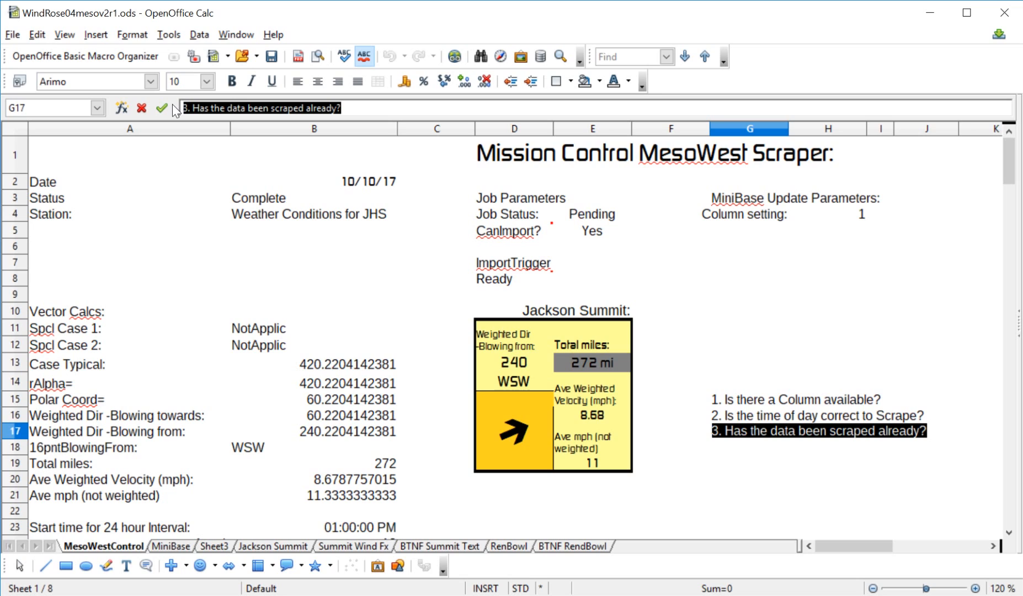
key(Escape)
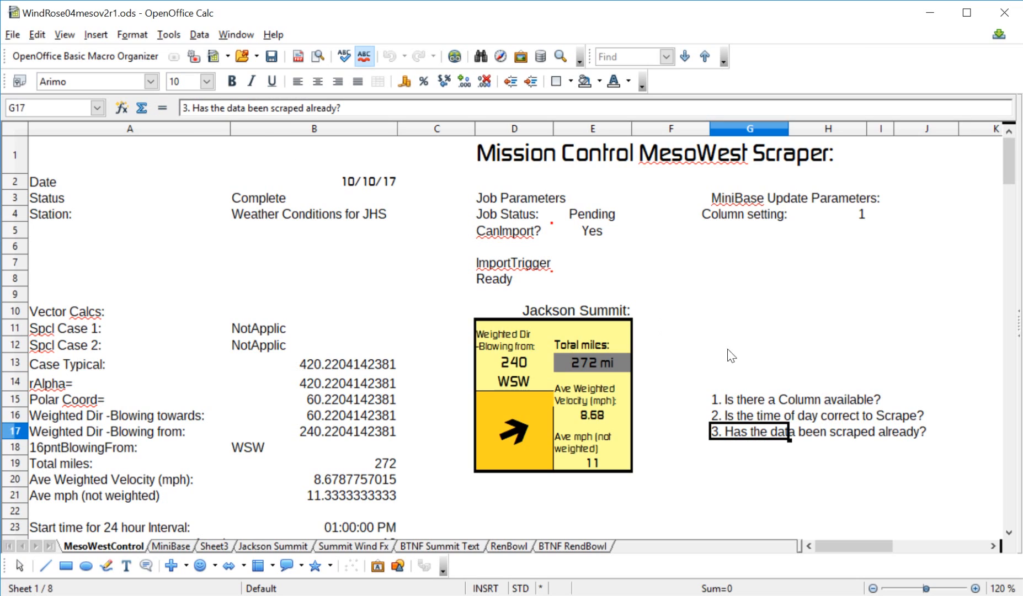
Add "3. Has the data been scraped already?" as a new last line of the D8 comment
click(480, 280)
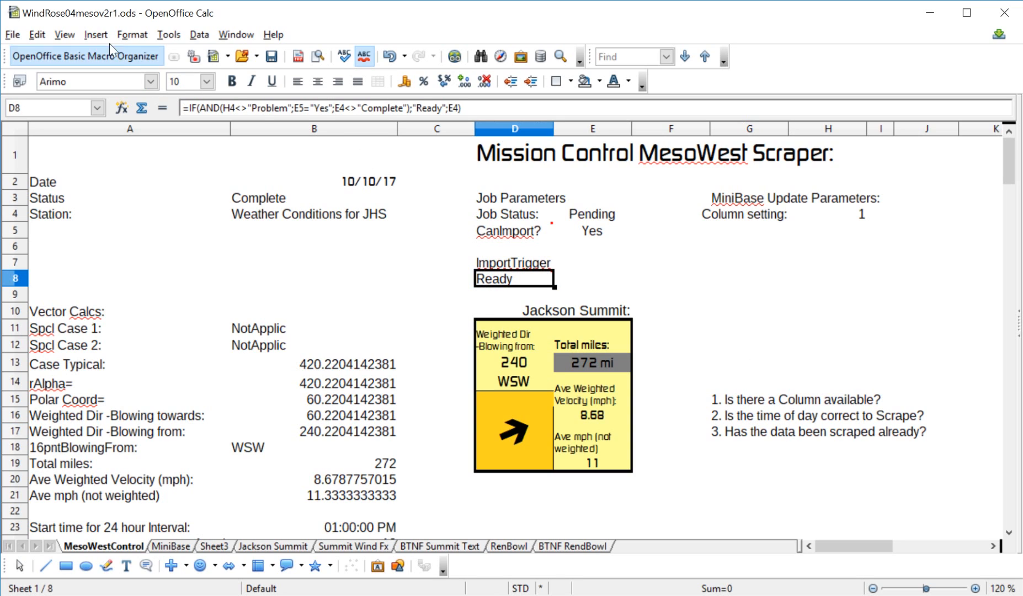
click(96, 35)
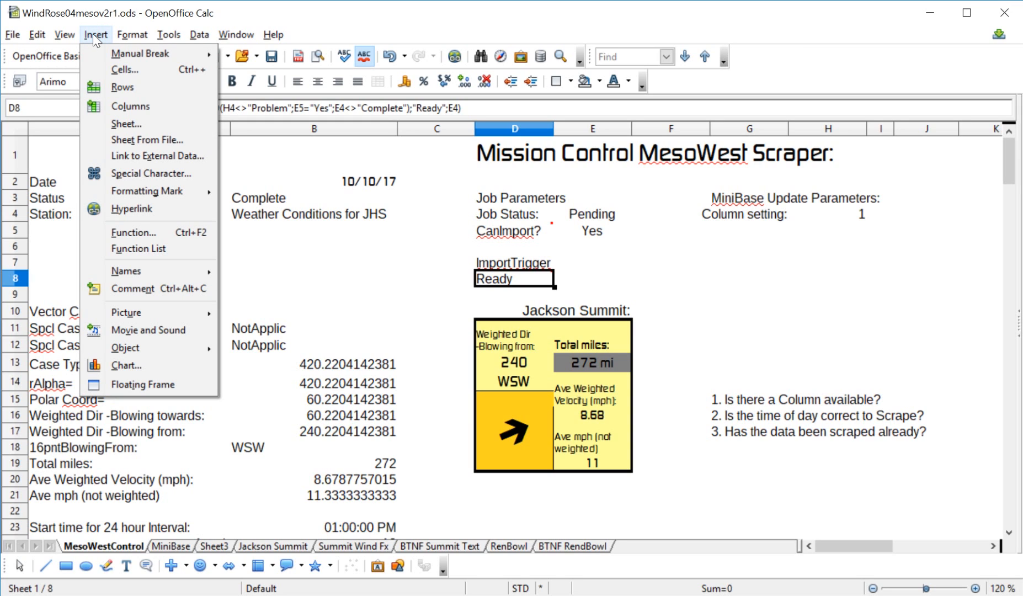
click(132, 288)
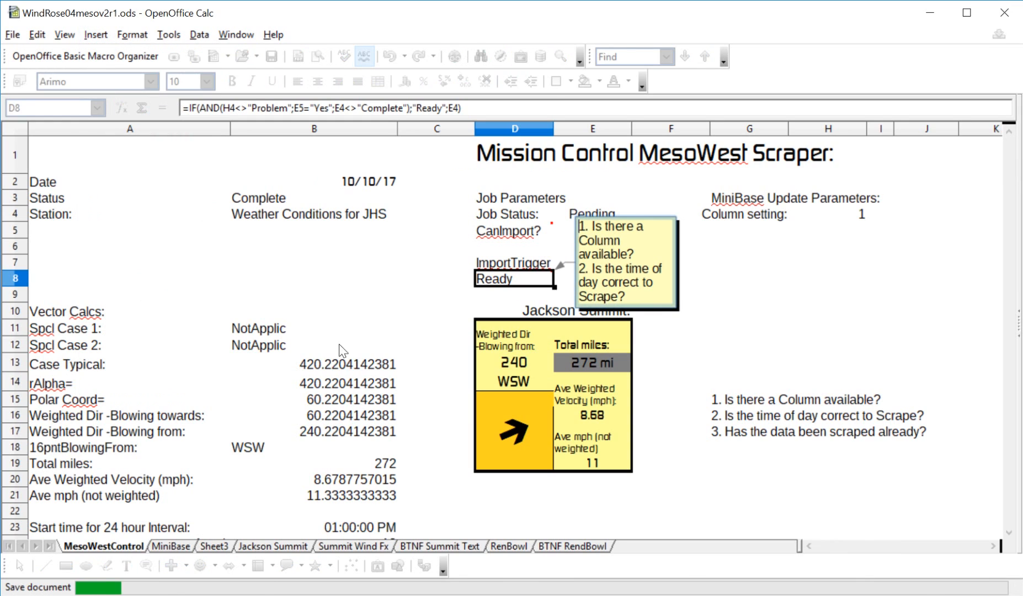
click(652, 296)
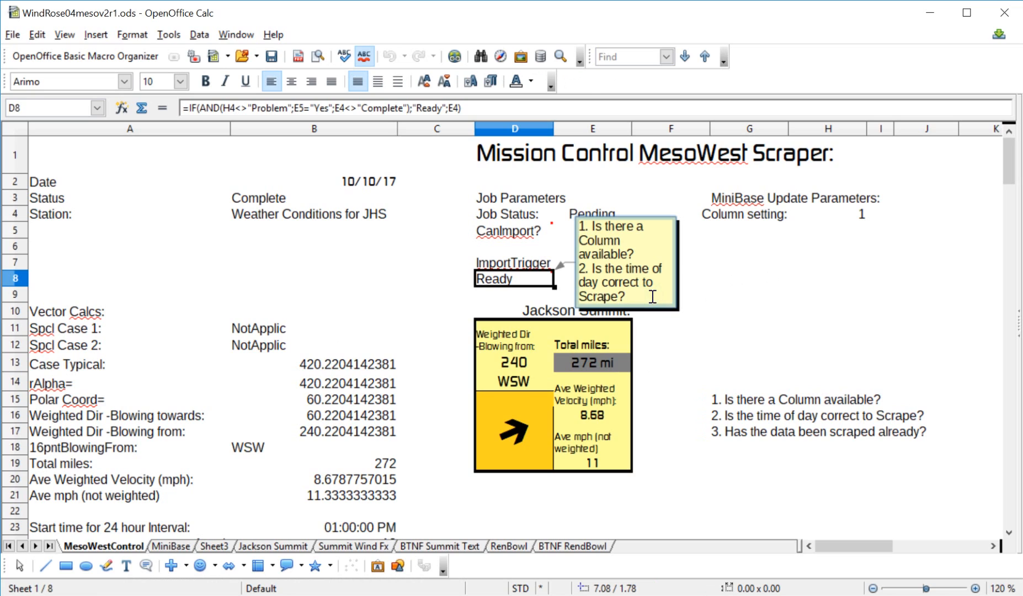
key(Return)
key(ctrl+v)
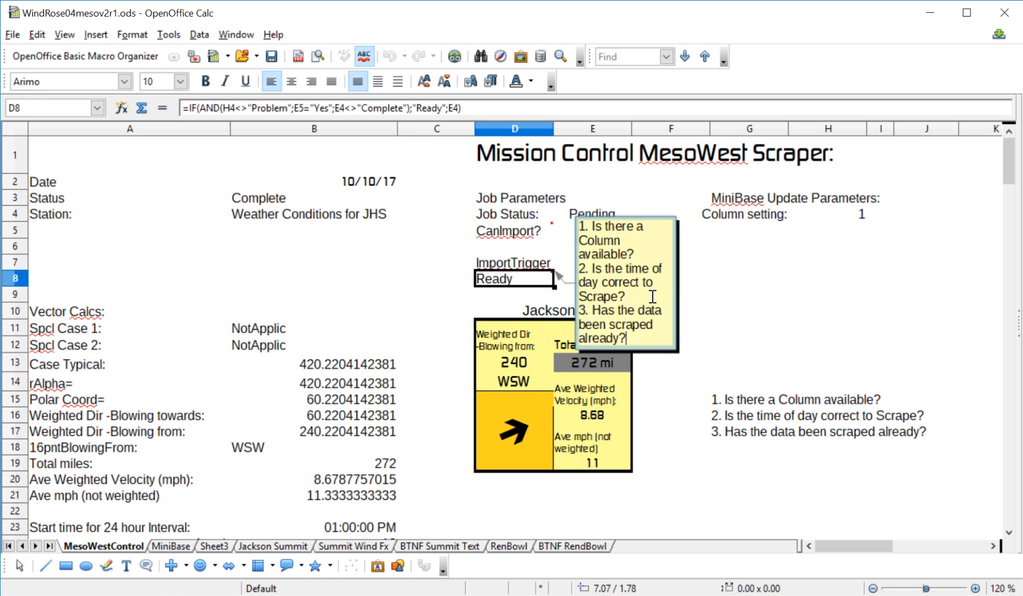
Separate the three questions in the D8 comment with blank lines
click(638, 254)
key(Return)
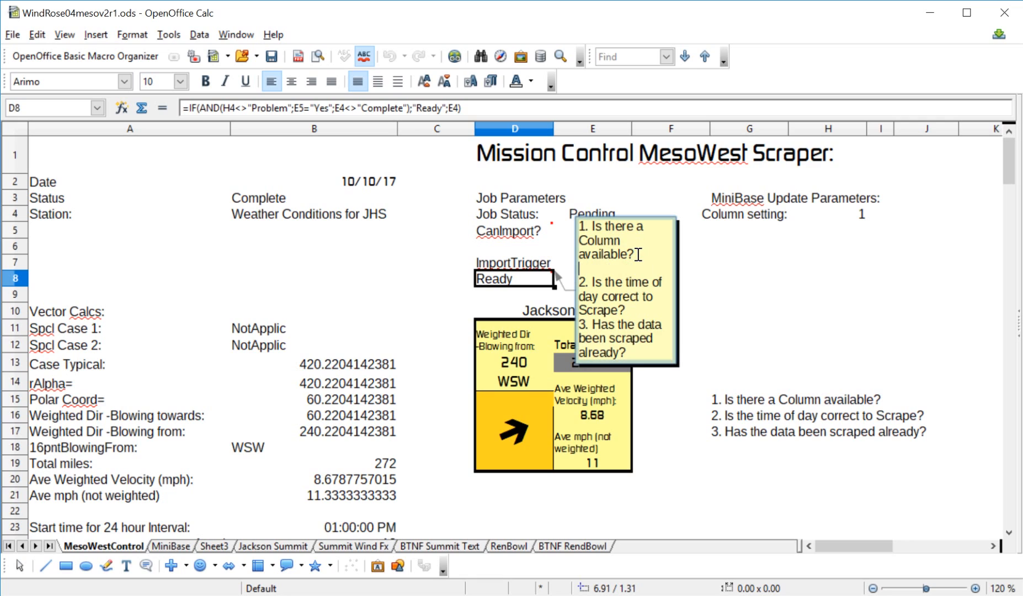
click(638, 310)
key(Return)
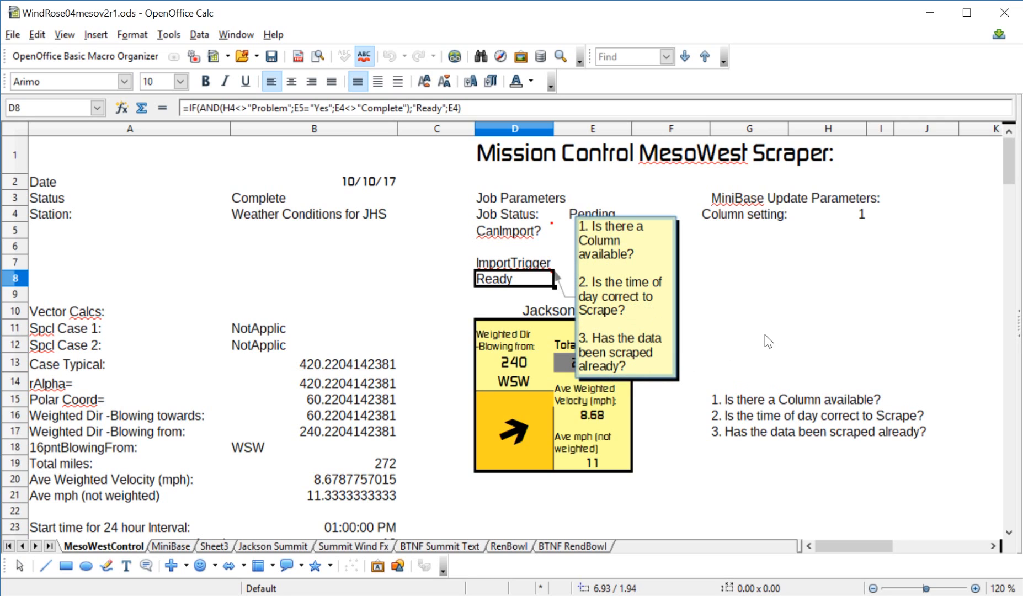
Finish editing the D8 comment and check how its three questions display
key(Escape)
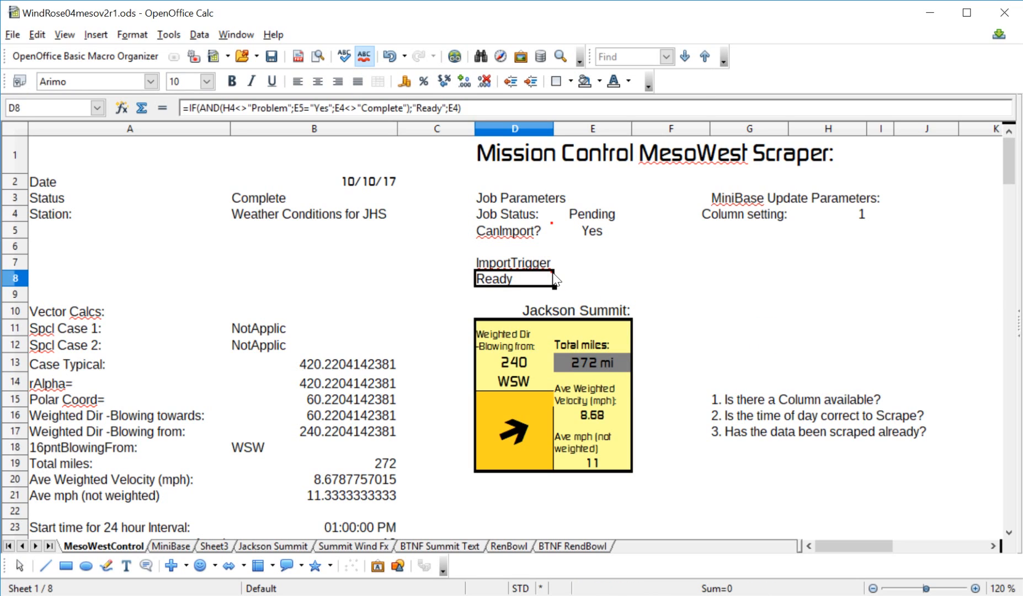
mouse_move(547, 284)
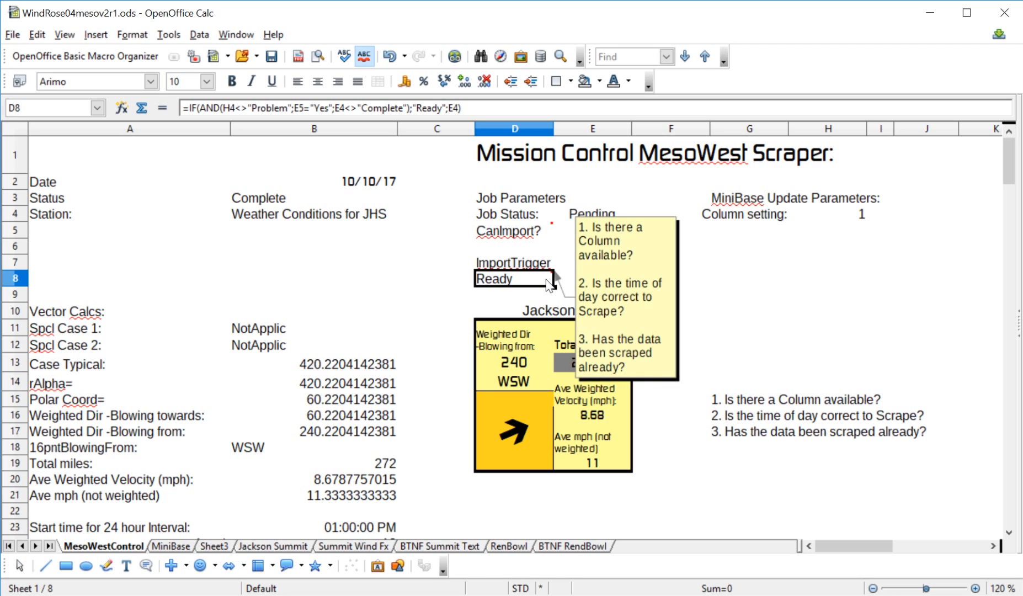
click(719, 297)
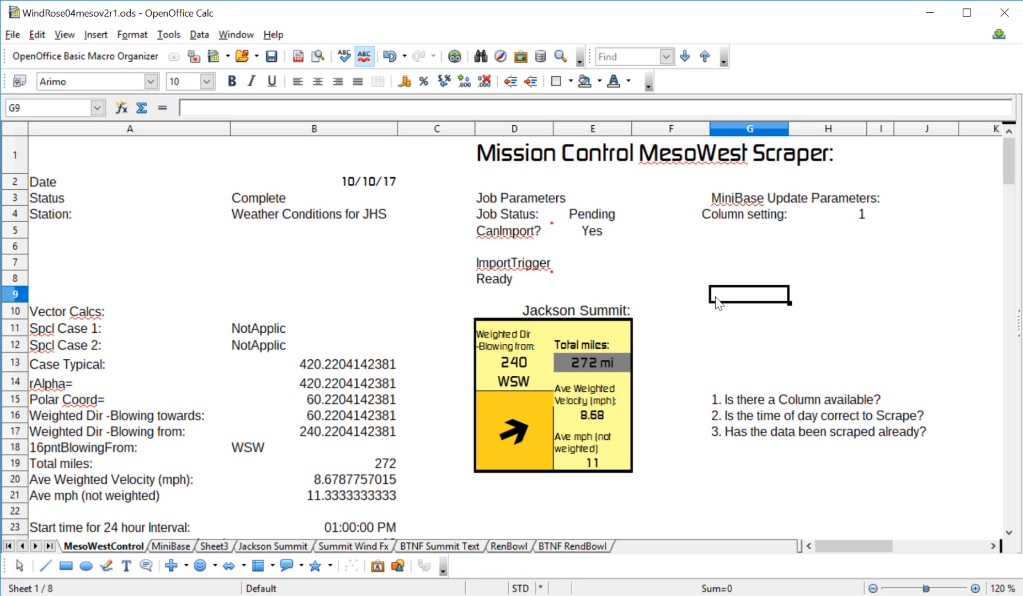
Review the comment on the CanImport? label and the formula in E5, and reread the D8 trigger comment
mouse_move(551, 230)
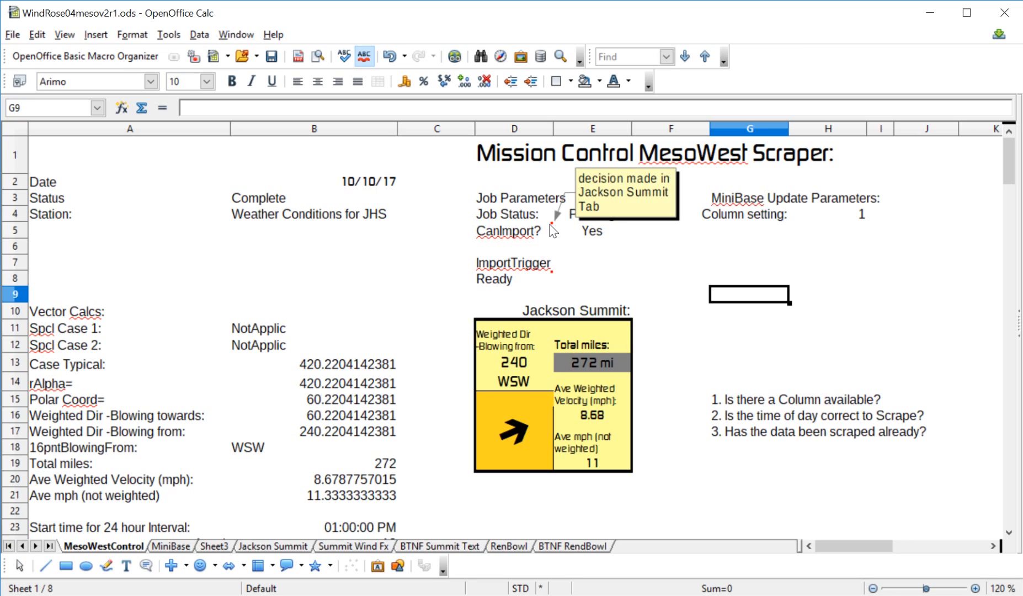
click(589, 230)
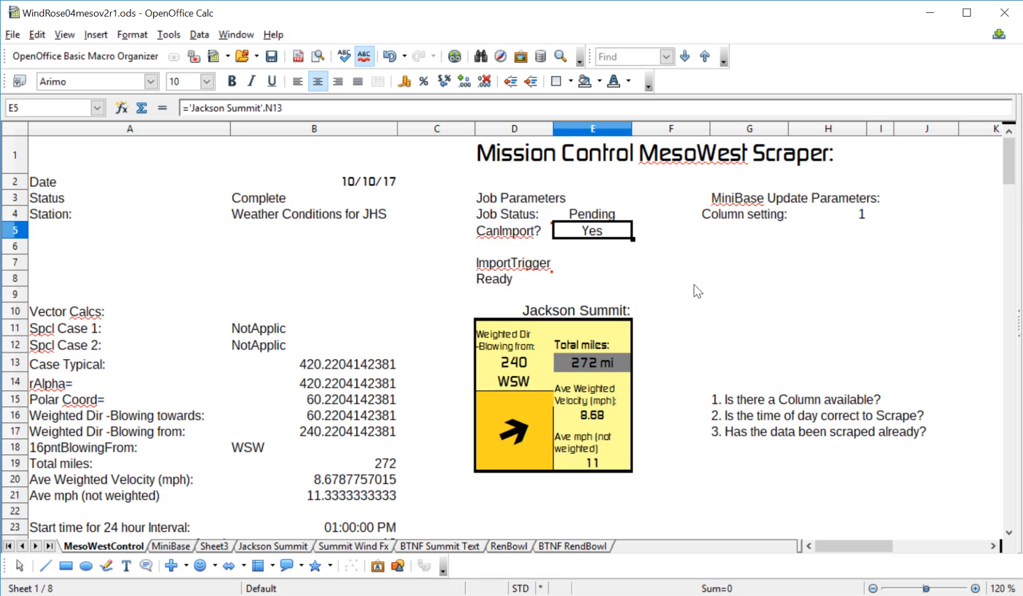
click(753, 308)
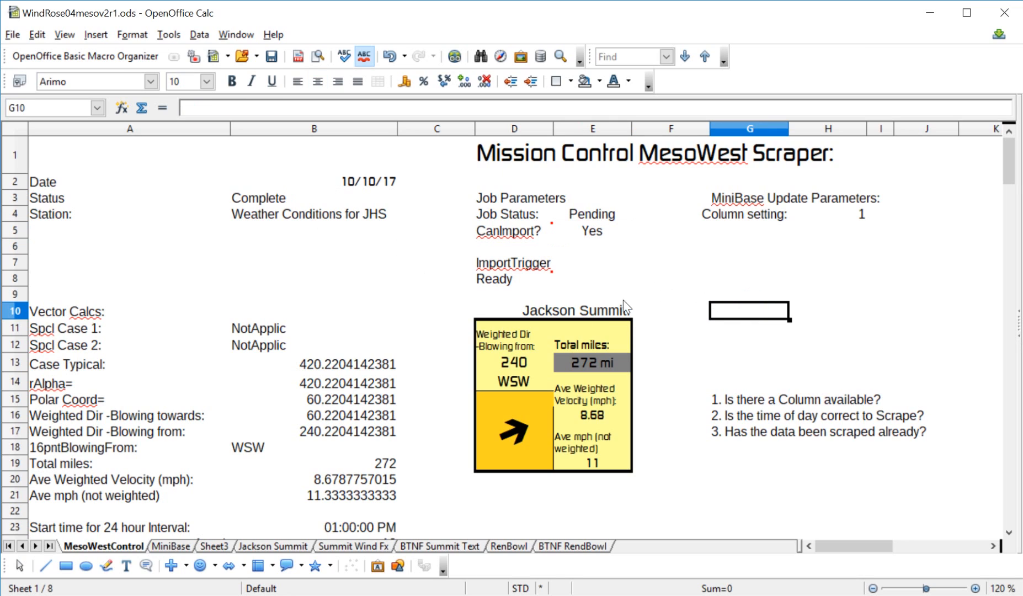
mouse_move(546, 284)
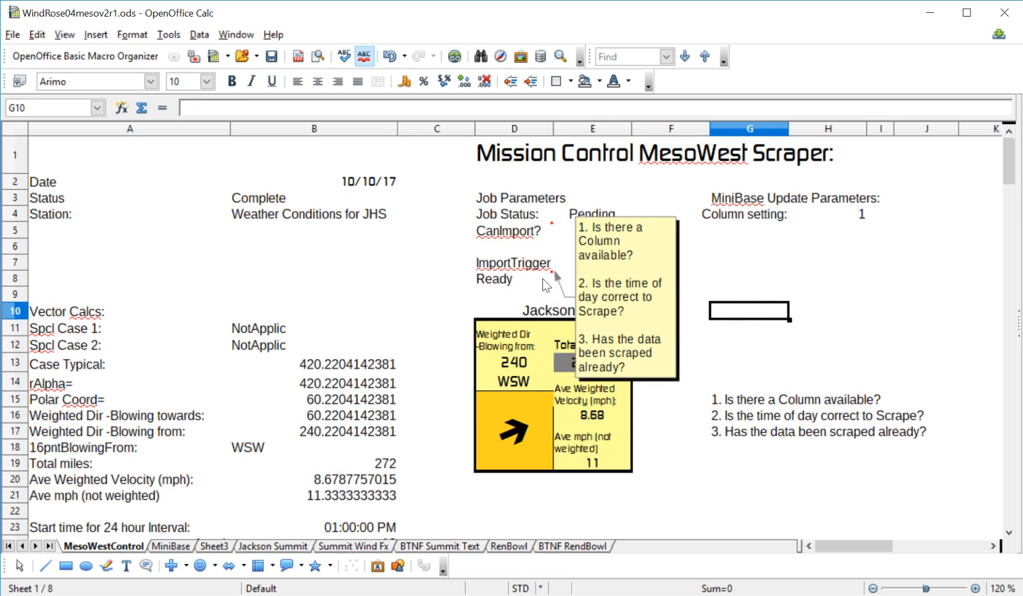